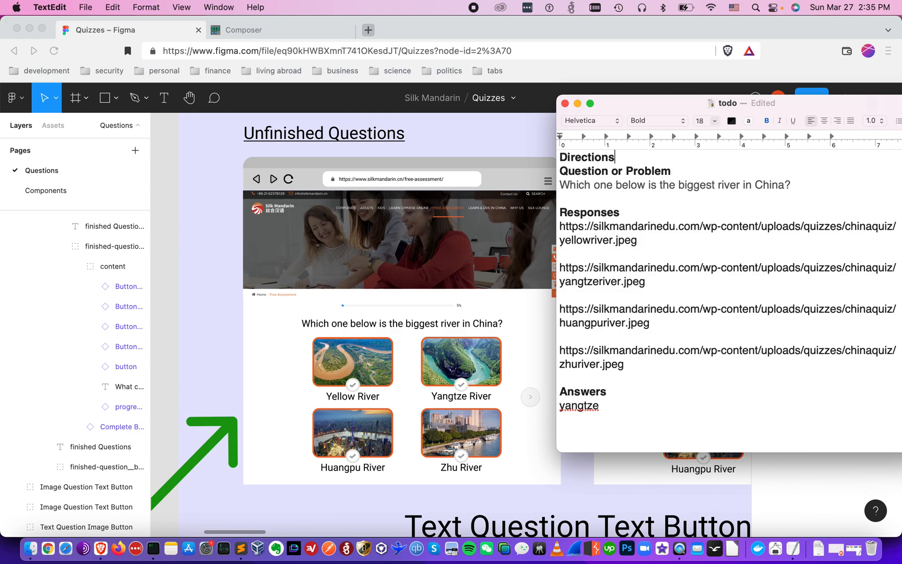
Add a blank line under the Directions heading in the TextEdit notes, then move down to Answers
key("Return")
key("shift+super+Right")
key("Left")
key("Down")
key("Down")
key("shift+super+Right")
key("Left")
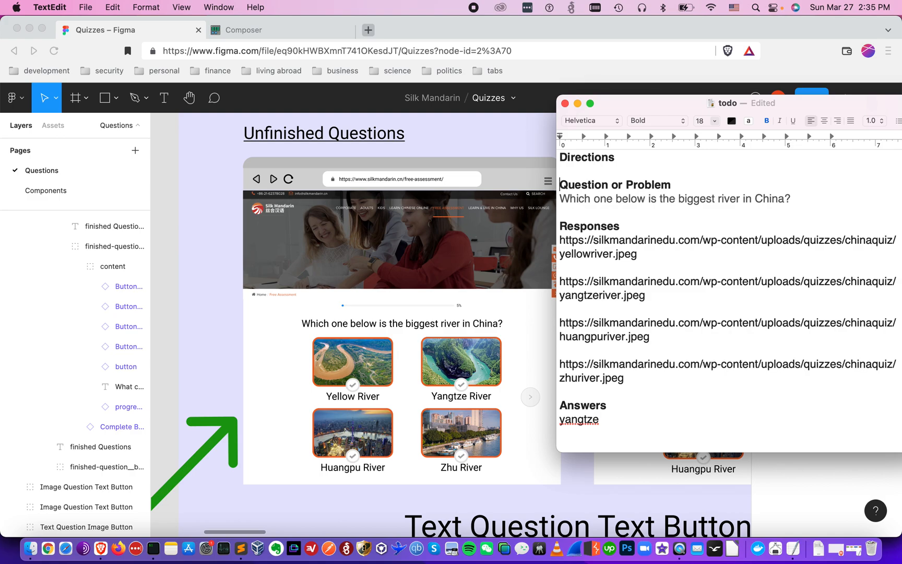
key("Down")
key("Down")
key("shift+super+Right")
key("Left")
key("Down")
key("super+Down")
key("Up")
key("Up")
key("shift+super+Right")
key("Left")
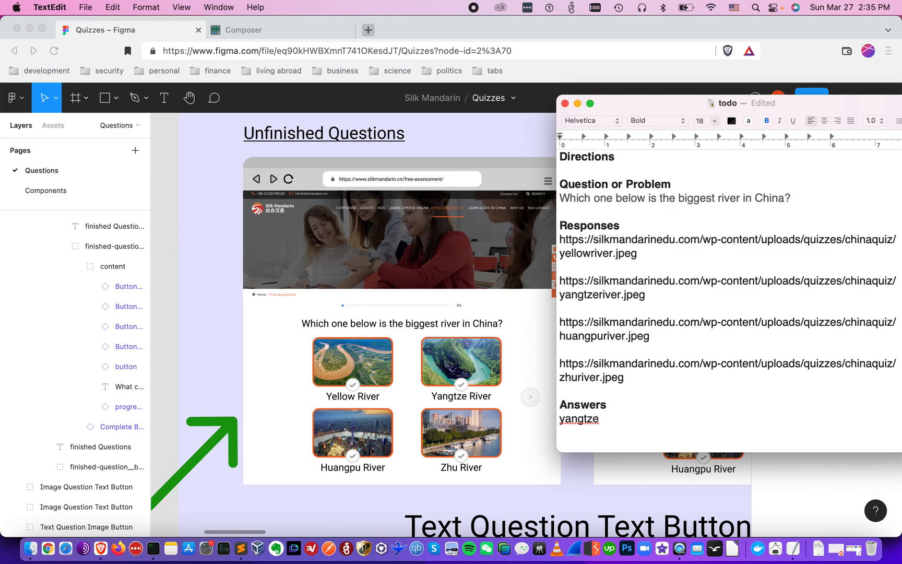
Create a new empty quiz and copy the river question sentence from the TextEdit notes
left_click(310, 29)
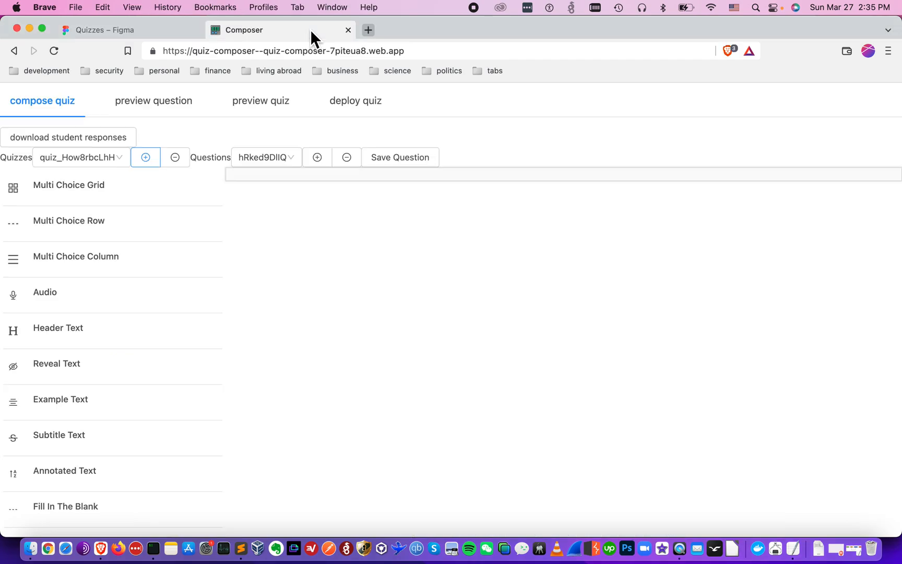
left_click(147, 157)
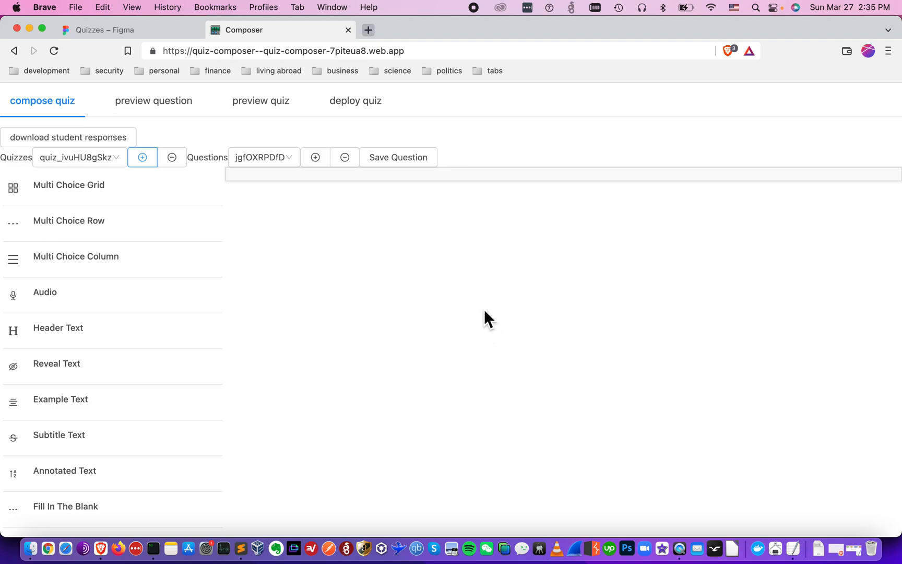
key("super+Tab")
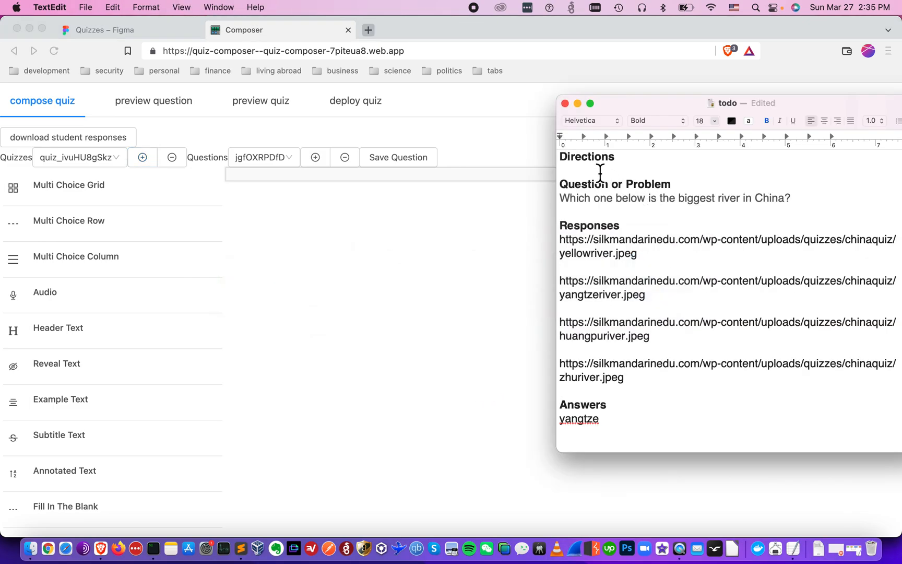
left_click(615, 171)
key("BackSpace")
left_click(616, 185)
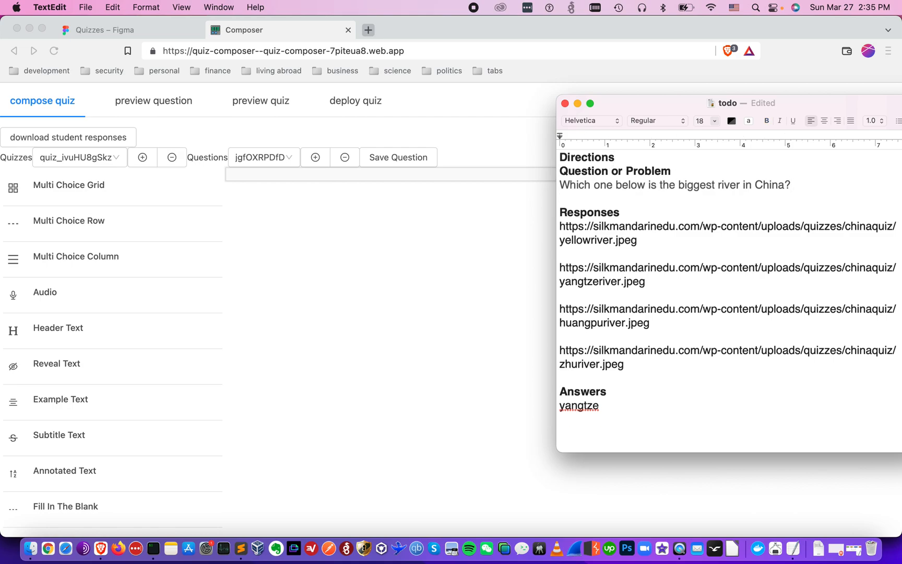
key("super+Right")
key("shift+super+Left")
key("super+c")
Add a Header Text block reading 'Which one below is the biggest river in China?', save and preview it
left_click(344, 274)
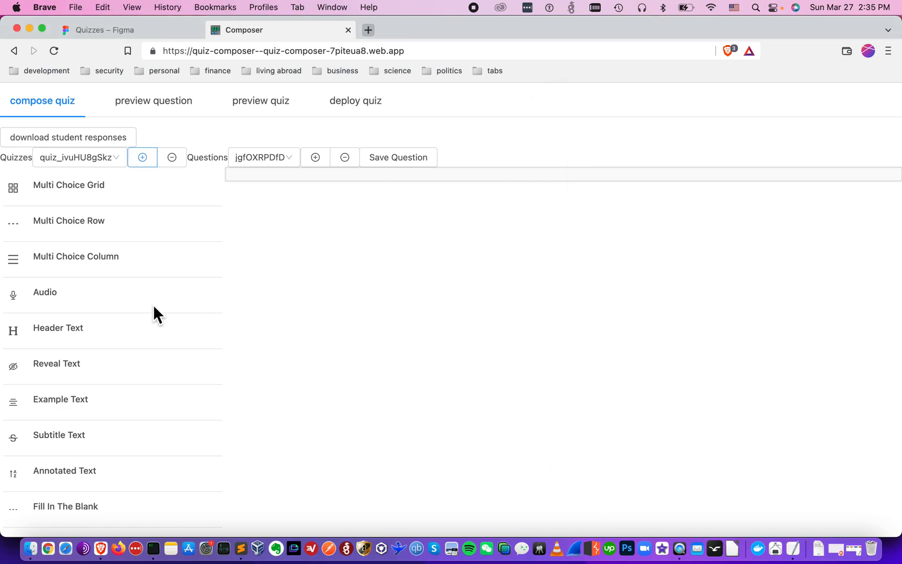
left_click_drag(104, 326, 341, 291)
left_click(856, 189)
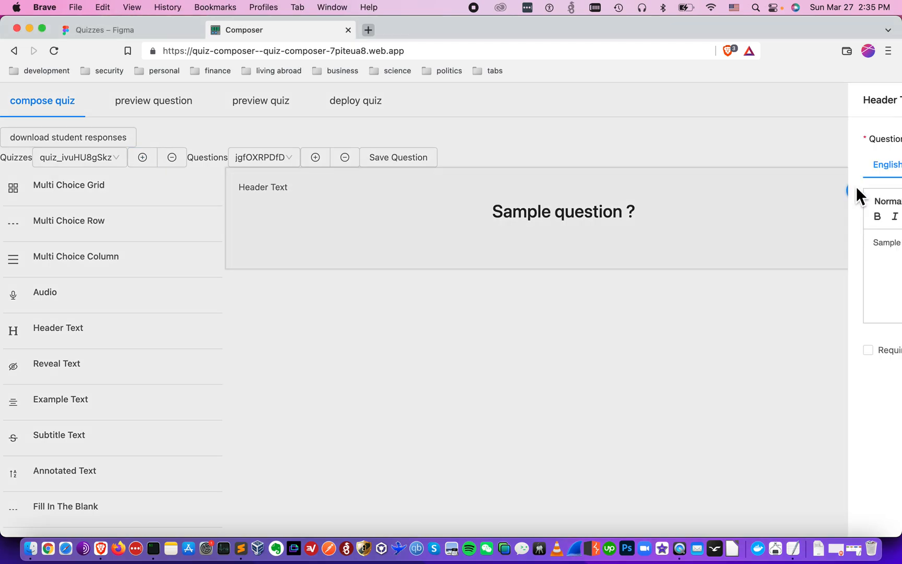
left_click(688, 263)
key("super+a")
key("super+v")
left_click(864, 507)
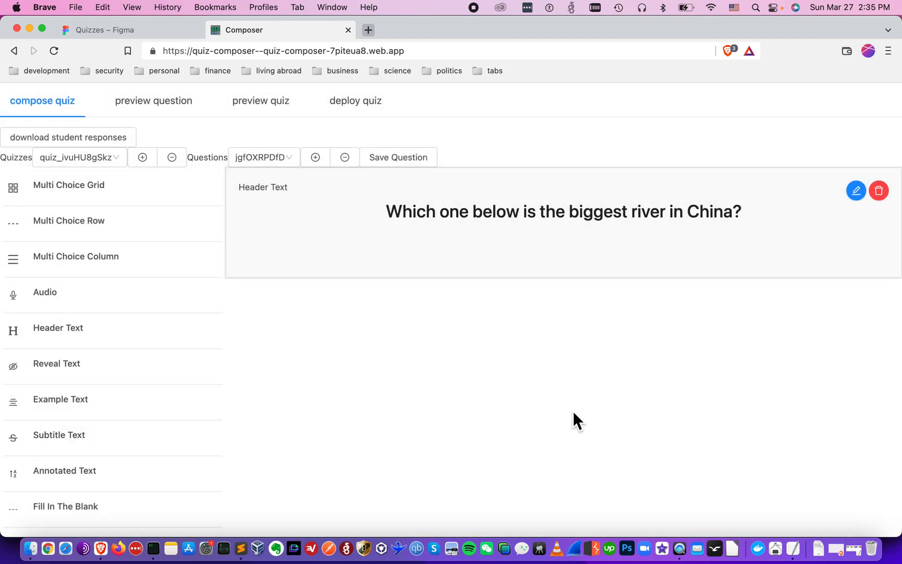
left_click(197, 113)
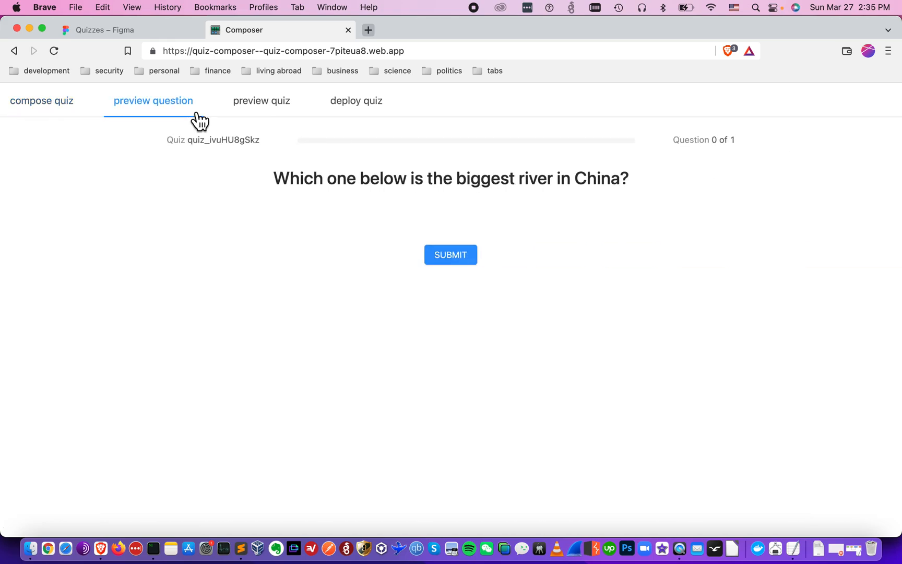
Point out the BUILD and PREVIEW steps in the workflow notes diagram, then resume composing the quiz
left_click(862, 550)
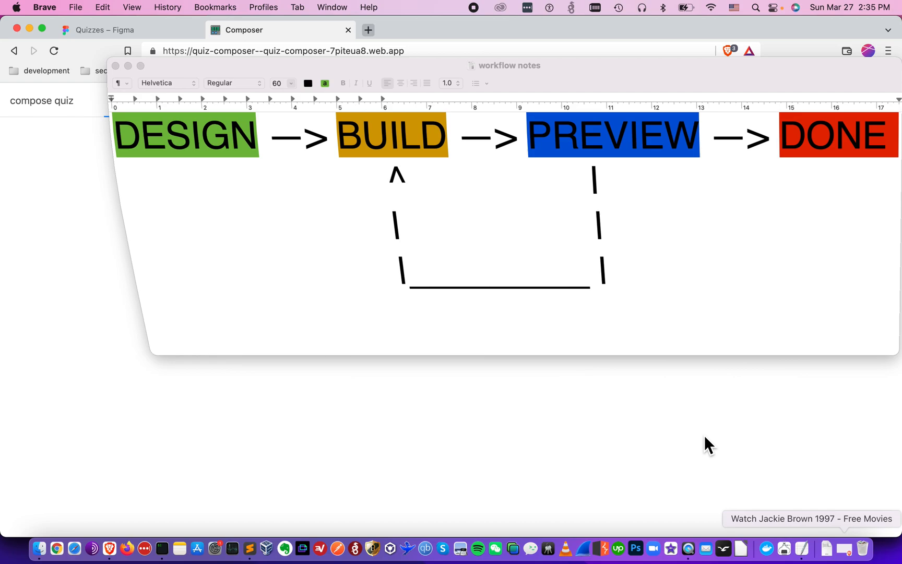
double_click(358, 152)
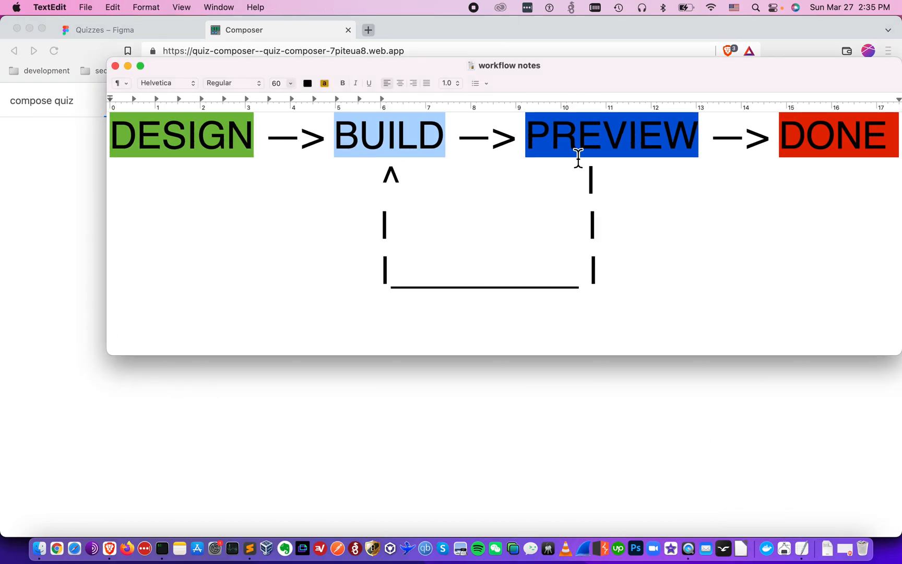
double_click(577, 157)
double_click(424, 142)
double_click(553, 143)
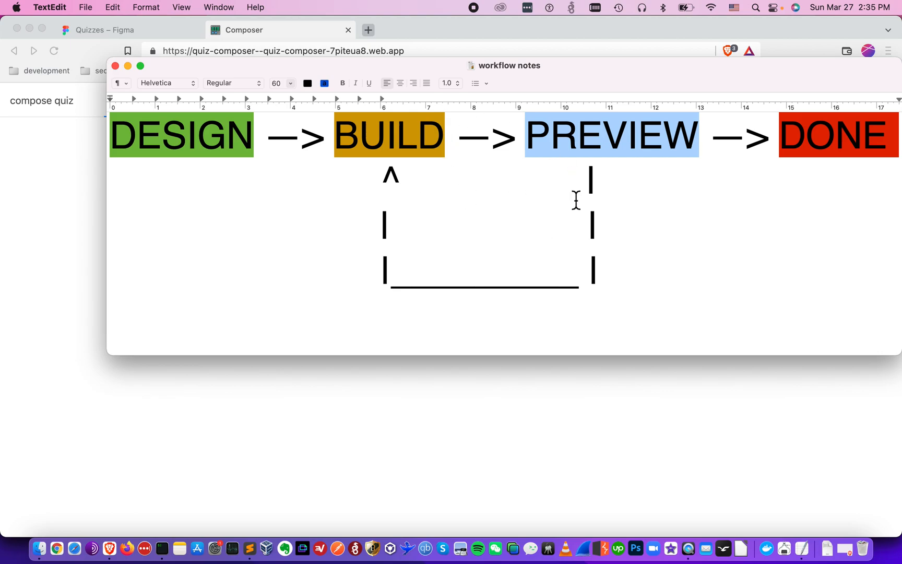
left_click(439, 439)
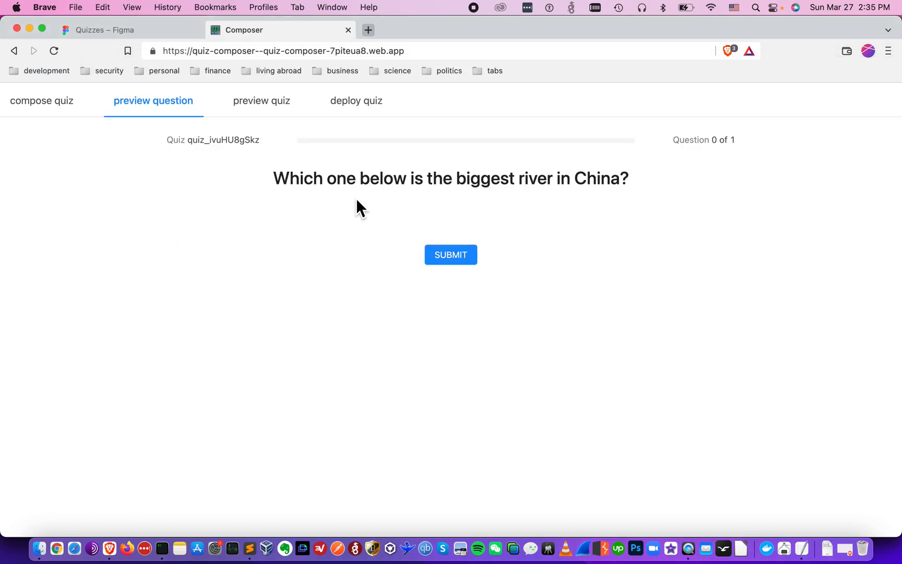
left_click(63, 107)
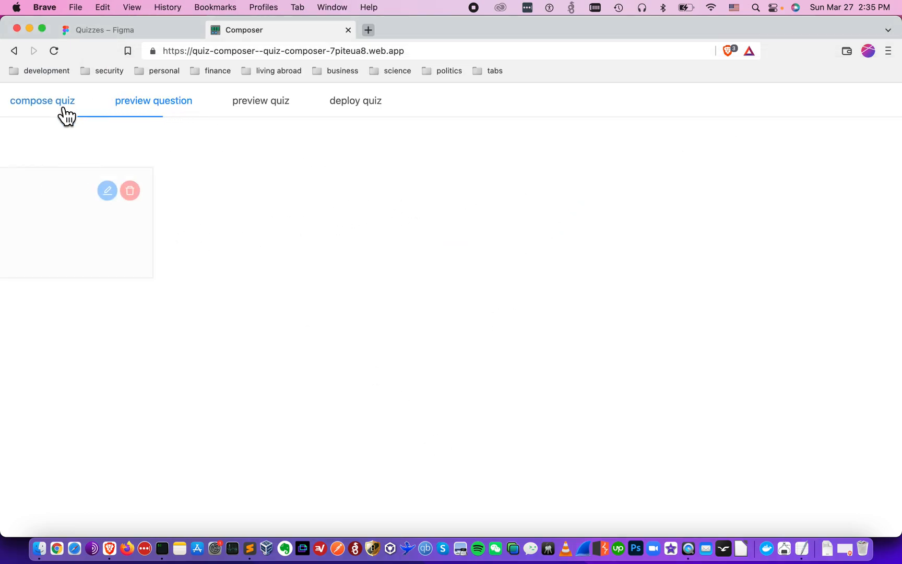
Restyle the river question header as Heading 2, save and preview it, then bring up the Figma mockup
left_click(858, 193)
left_click(650, 242)
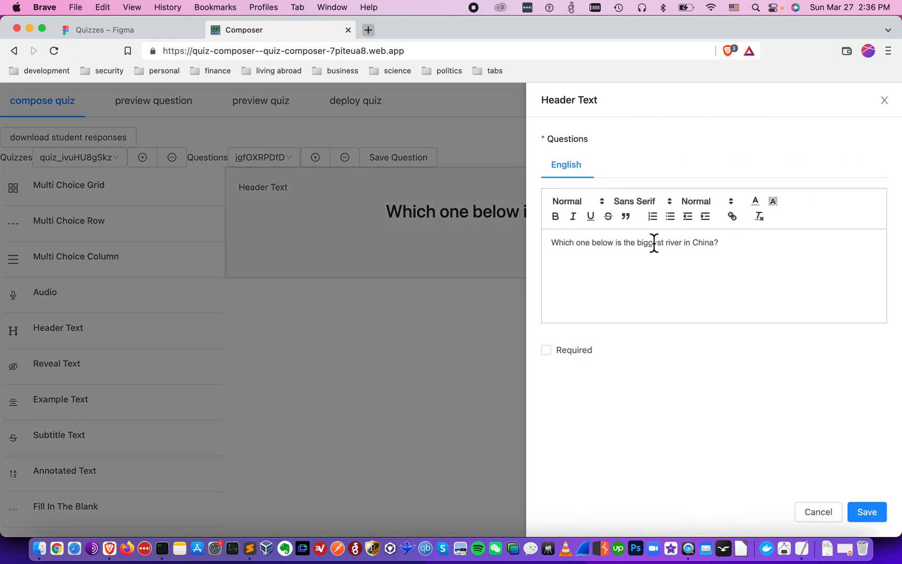
left_click(592, 205)
left_click(580, 256)
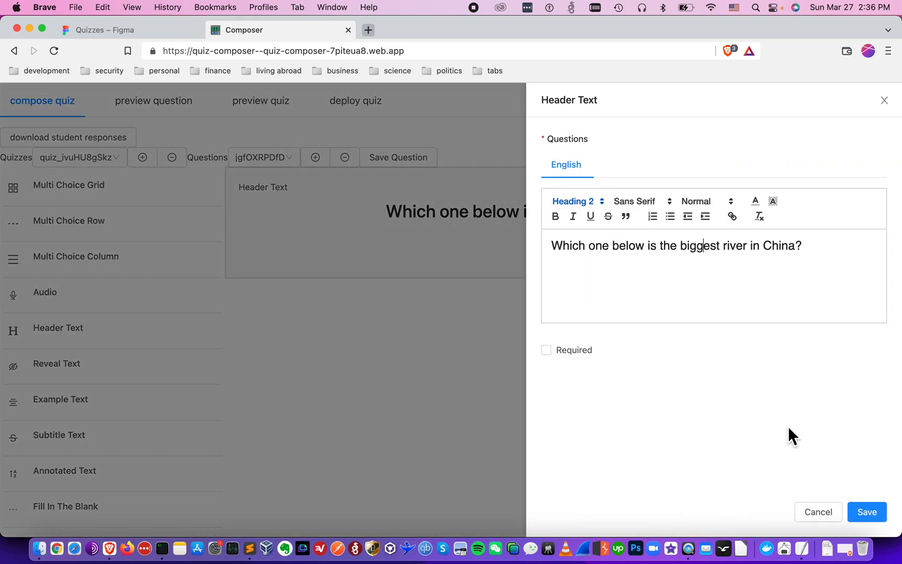
left_click(866, 512)
left_click(189, 108)
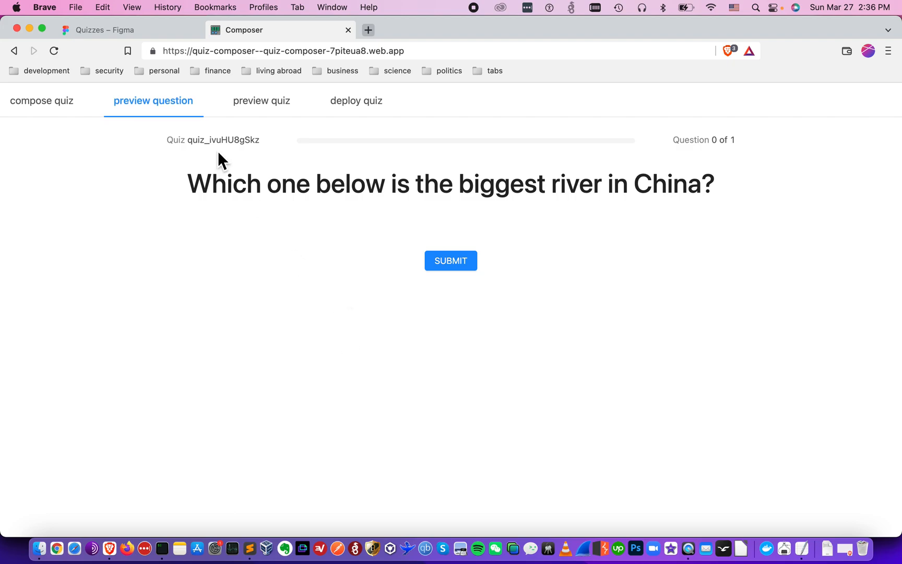
left_click(148, 31)
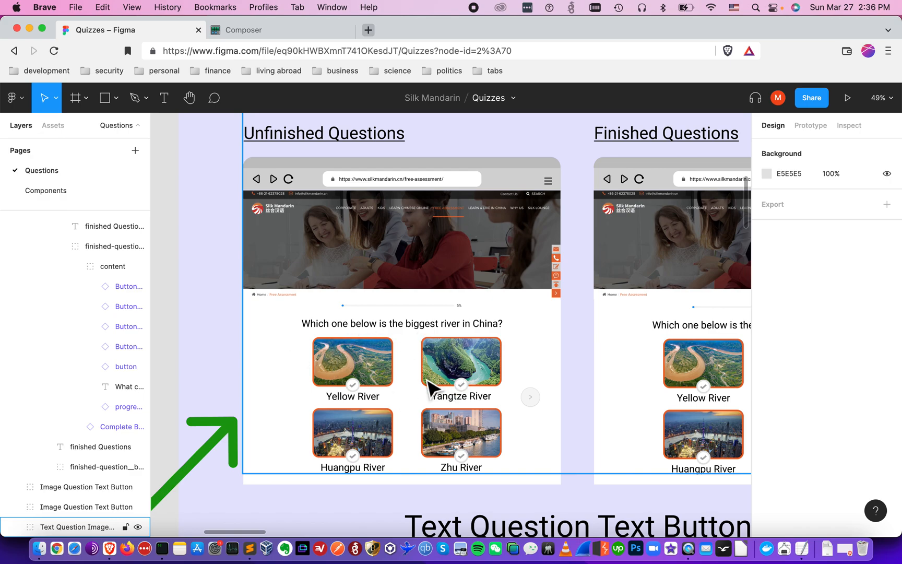
Return to composing the quiz, put away the workflow notes, and clear the notes selection
left_click(251, 30)
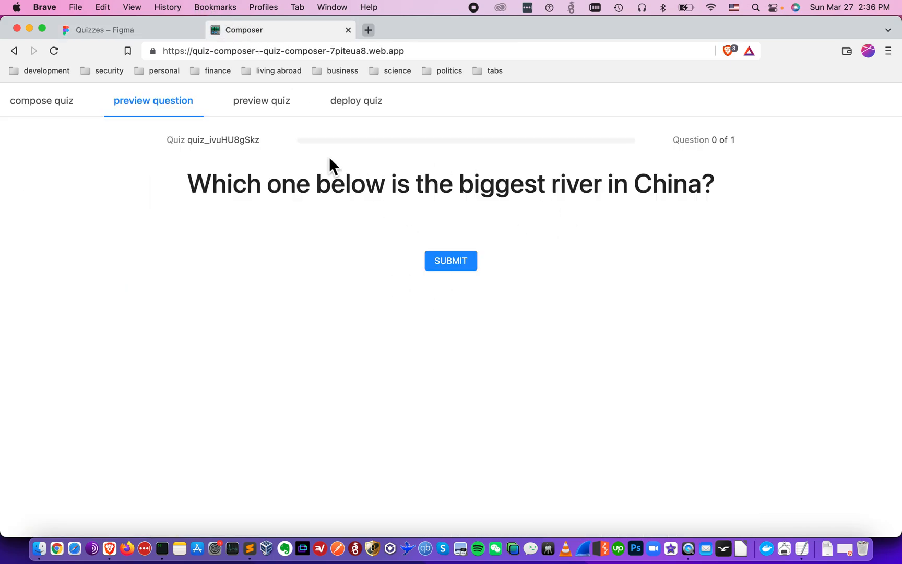
left_click(66, 116)
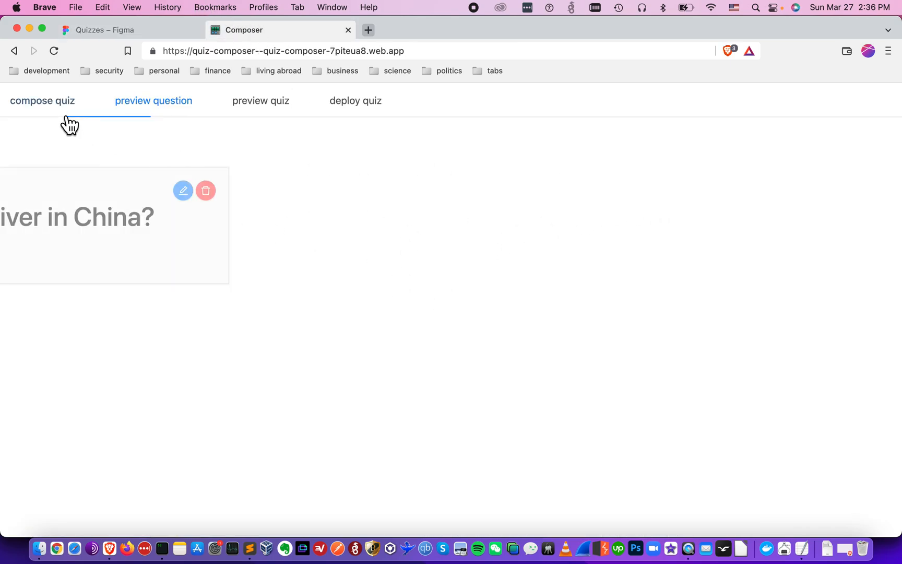
key("super+Tab")
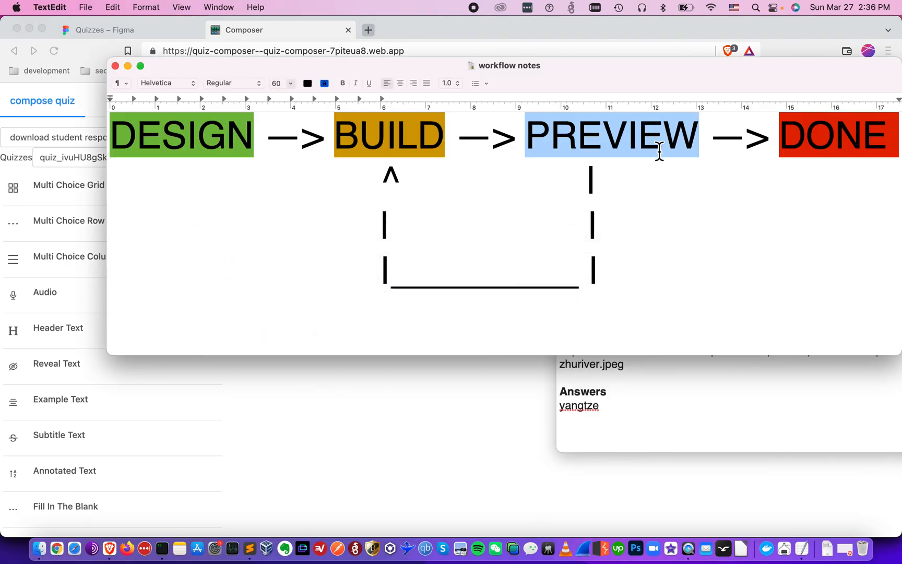
left_click(128, 66)
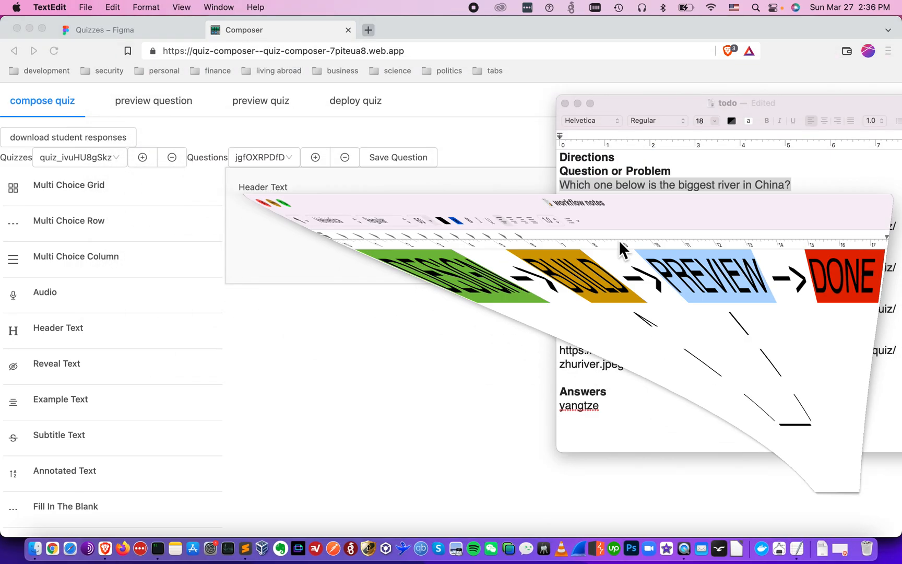
left_click(710, 228)
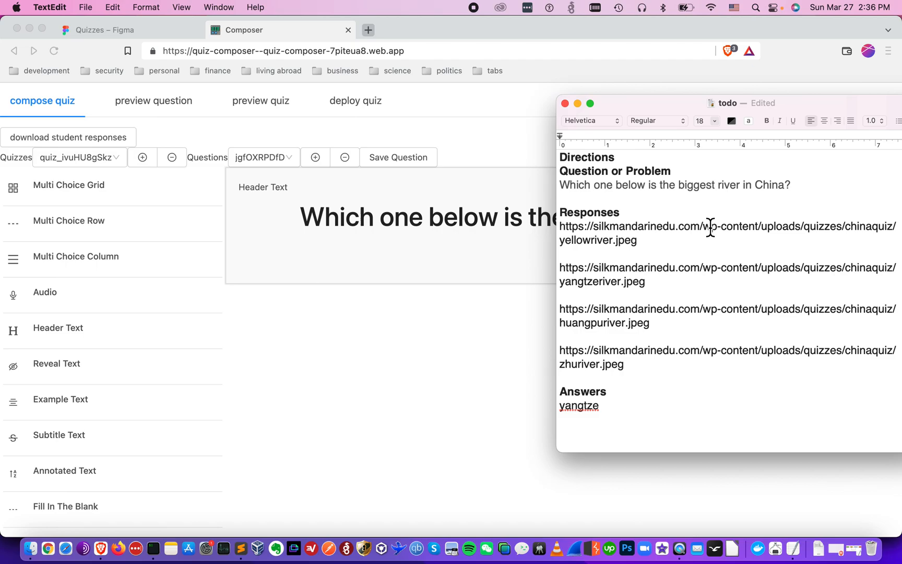
left_click(650, 218)
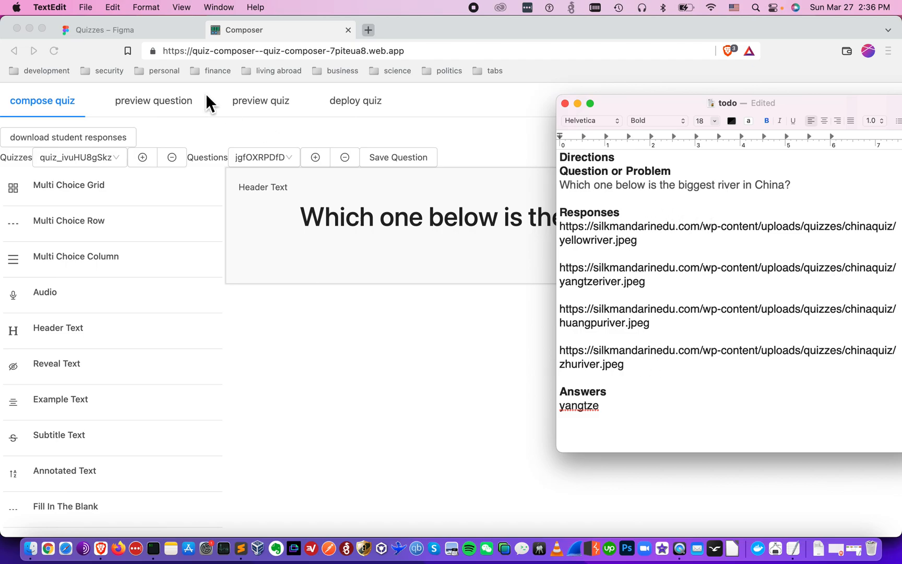
Check the Figma river mockup, then add a Multi Choice Grid block below the header
left_click(149, 36)
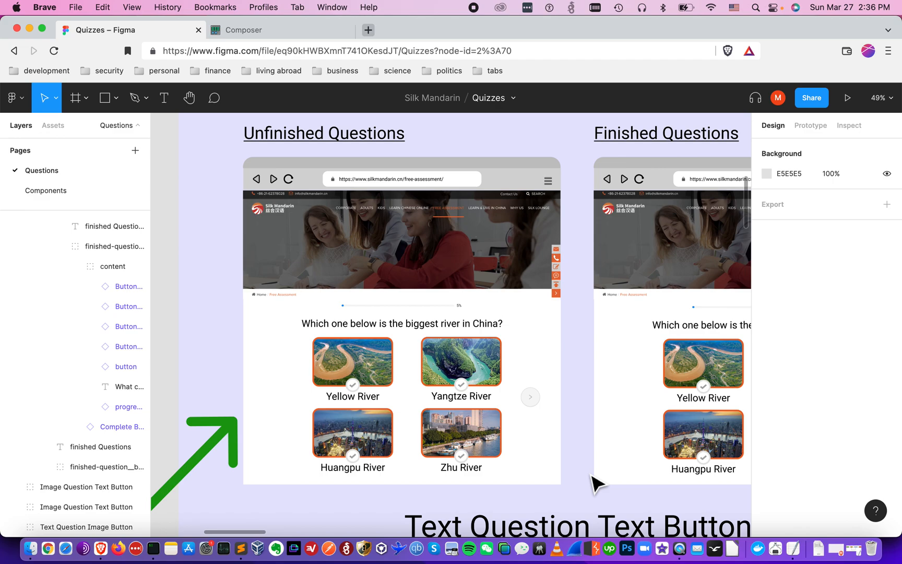
left_click(275, 31)
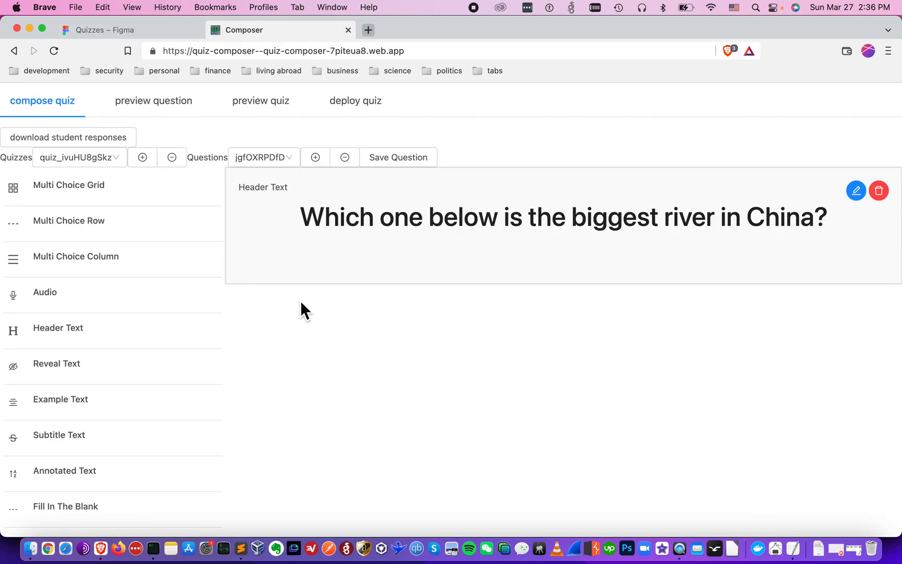
left_click(99, 196)
Open the grid editor and paste the Yellow River image URL into the first response's media field
scroll(383, 329, "down", 2)
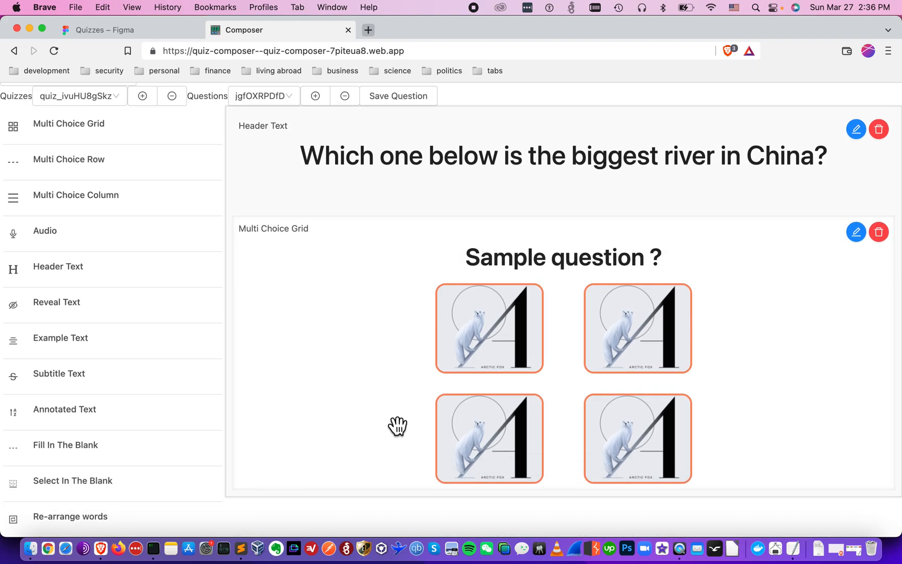
left_click(863, 238)
scroll(689, 346, "down", 3)
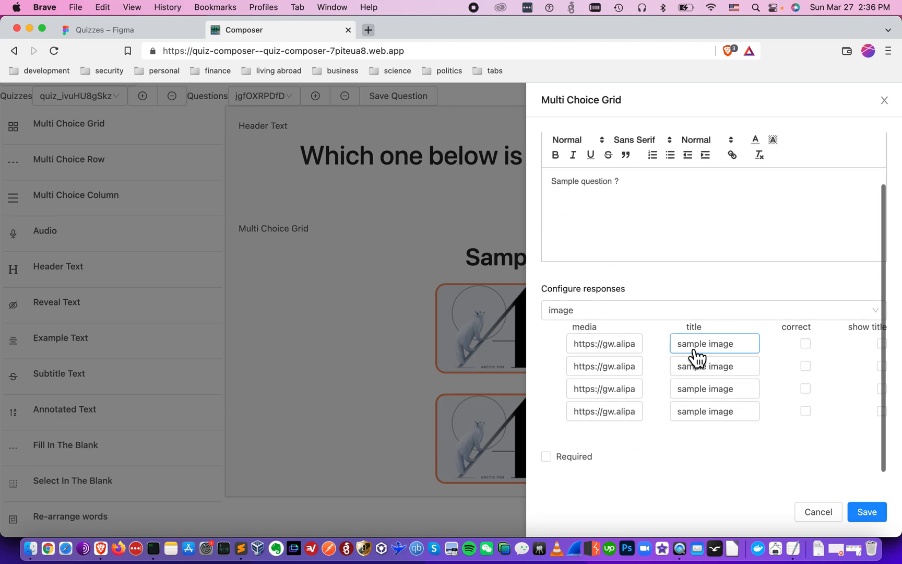
key("super+Tab")
left_click_drag(694, 95, 219, 127)
left_click_drag(188, 264, 90, 246)
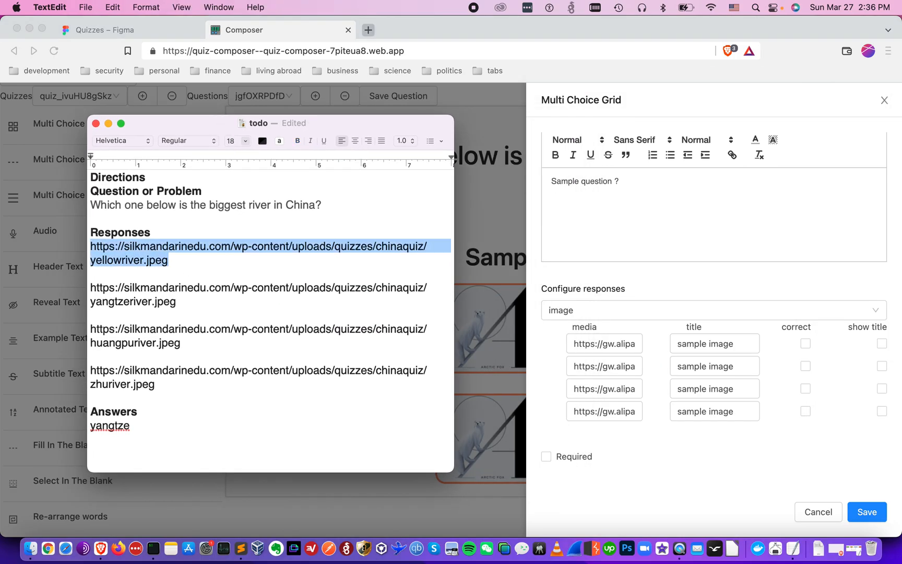
key("super+c")
left_click(628, 347)
key("super+a")
key("super+v")
Paste the Yangtze River image URL into the second response's media field
key("super+Tab")
left_click_drag(91, 288, 177, 302)
key("super+c")
key("super+Tab")
left_click(595, 368)
key("super+a")
key("super+v")
Paste the Huangpu River image URL into the third response's media field
key("super+Tab")
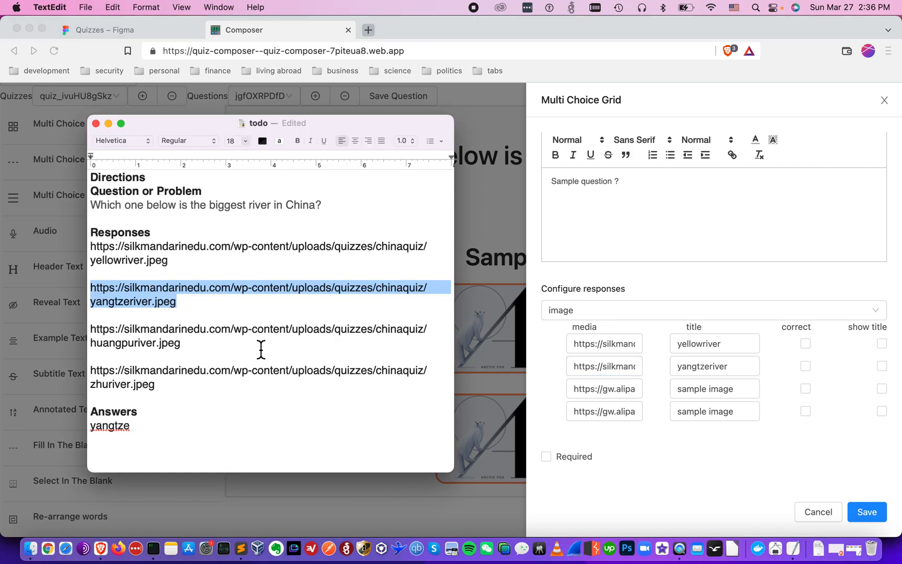
left_click_drag(261, 350, 91, 329)
key("super+c")
key("super+Tab")
left_click(609, 390)
key("super+a")
key("super+v")
left_click_drag(686, 329, 705, 326)
left_click(630, 396)
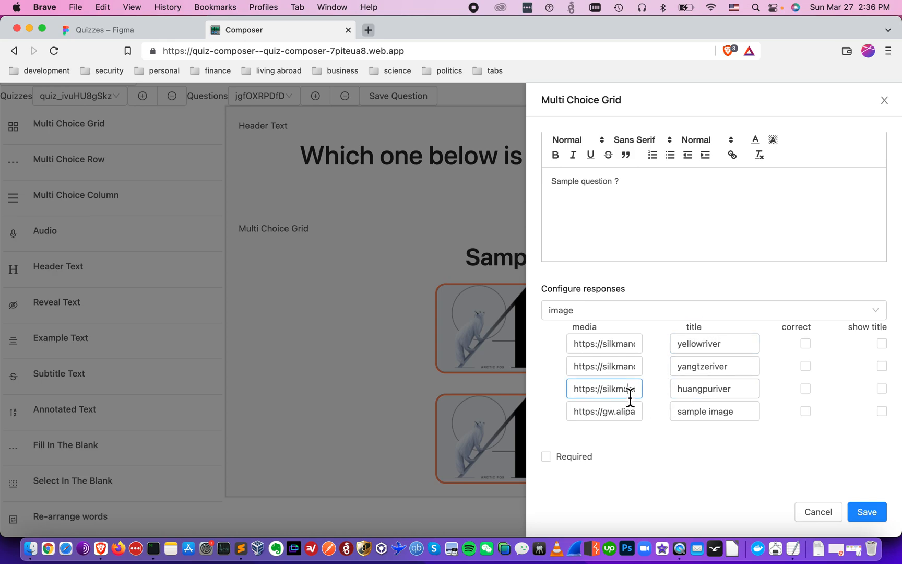
Paste the Zhu River image URL into the fourth response's media field and save the grid
key("super+Tab")
left_click(194, 395)
key("Up")
key("super+Right")
key("shift+super+Left")
key("shift+Up")
key("super+c")
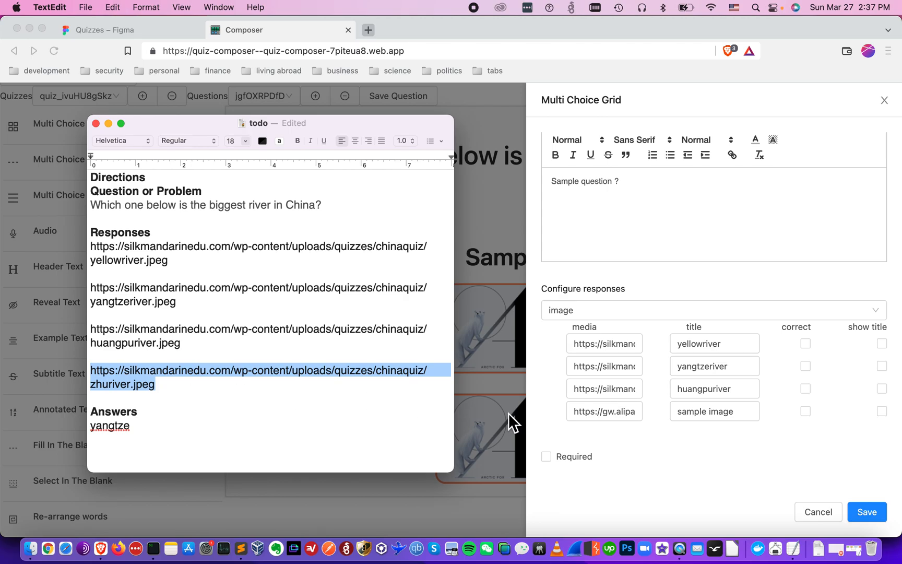
key("super+Tab")
left_click(614, 417)
key("super+a")
key("super+v")
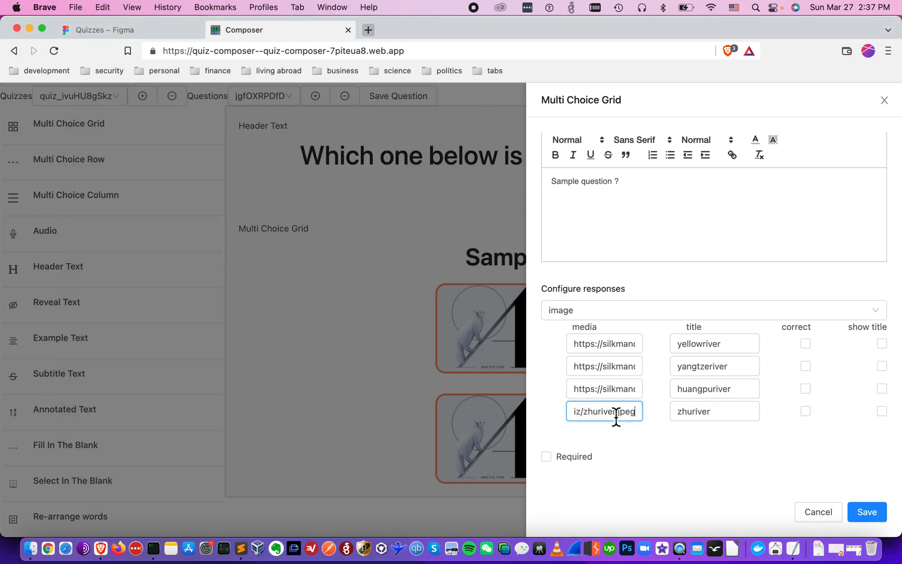
left_click(868, 512)
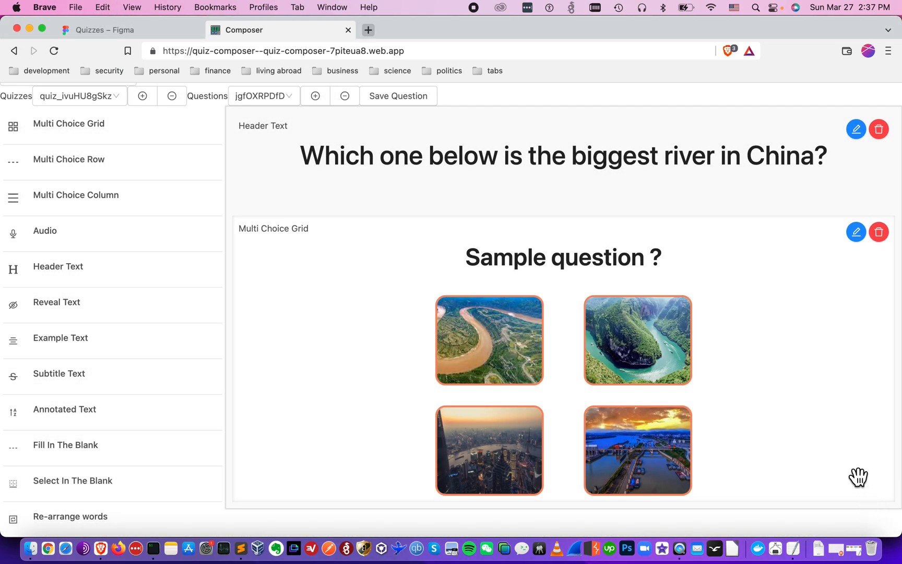
Preview the question and spot the leftover 'Sample question ?' heading above the grid
scroll(257, 135, "up", 3)
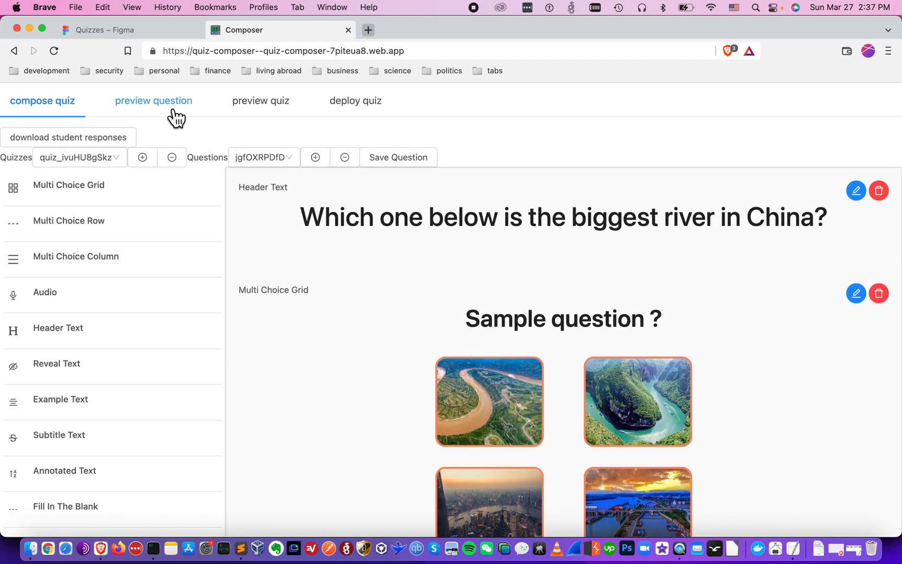
left_click(175, 110)
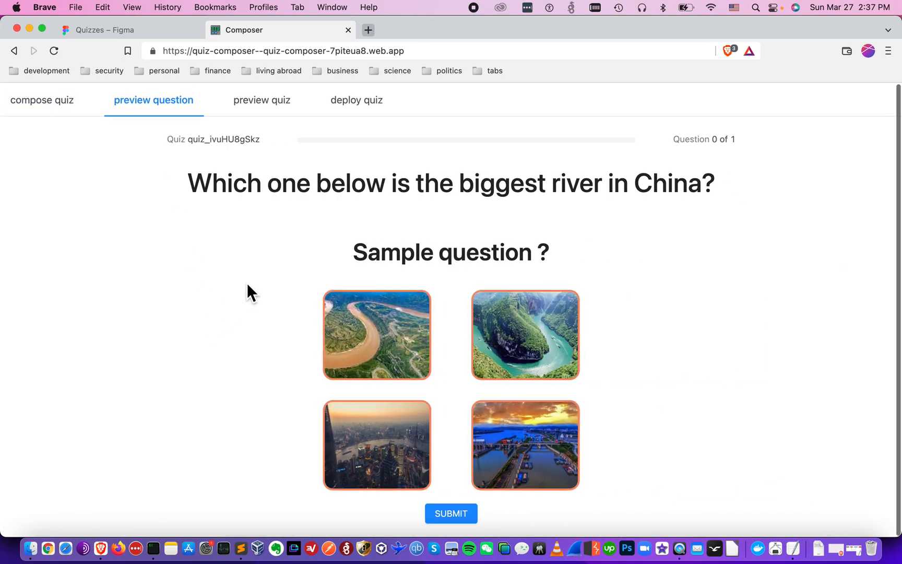
left_click_drag(354, 254, 484, 258)
left_click(483, 258)
Delete the 'Sample question ?' text from the grid, save, preview again, and compare with Figma
left_click(86, 111)
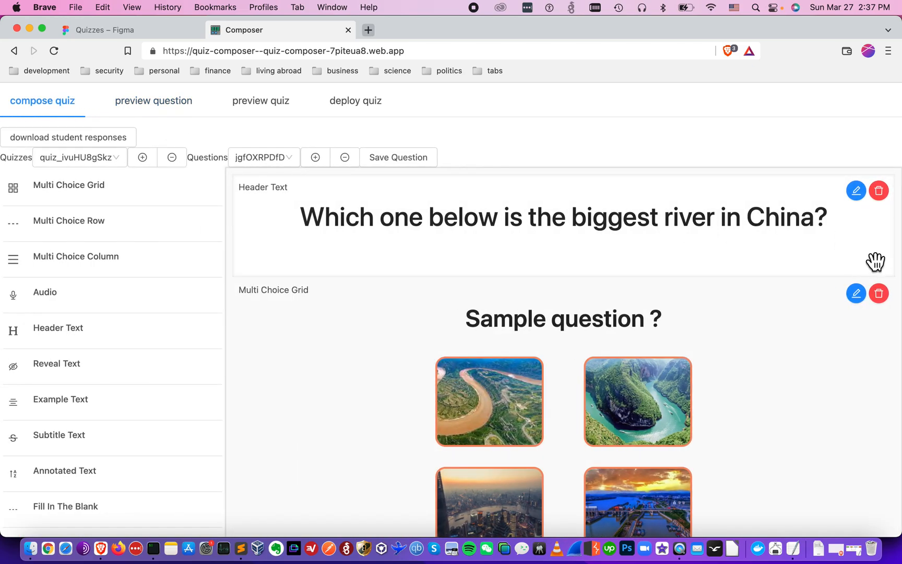
left_click(858, 295)
key("super+a")
key("BackSpace")
left_click(876, 509)
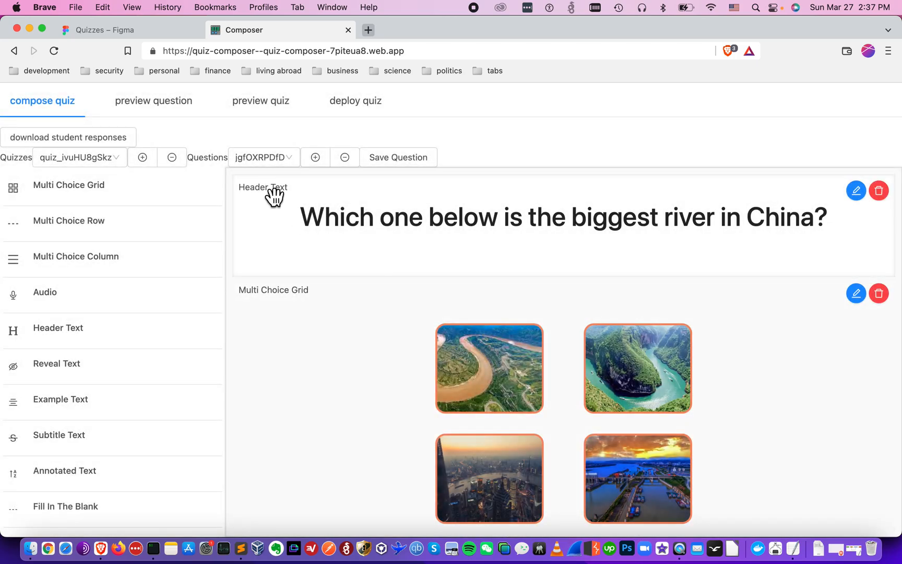
left_click(183, 105)
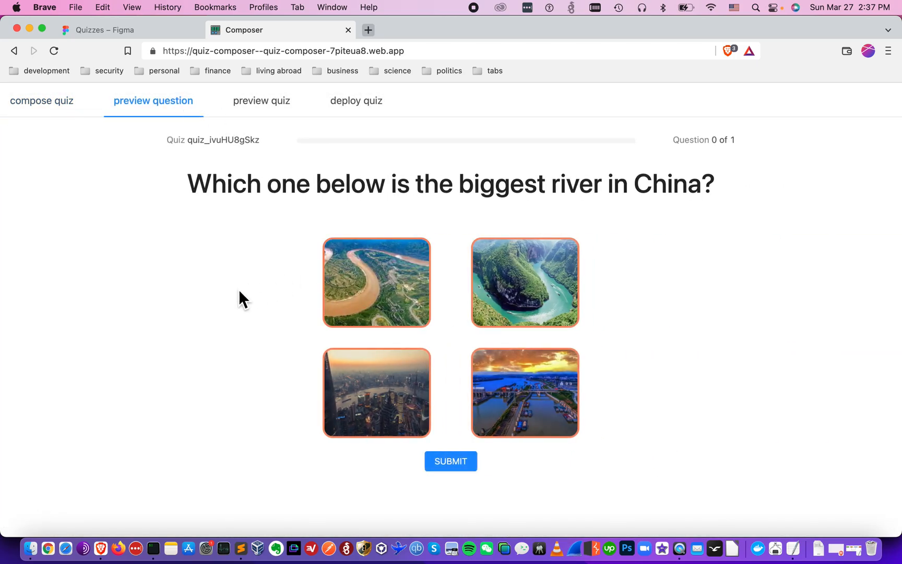
left_click(104, 30)
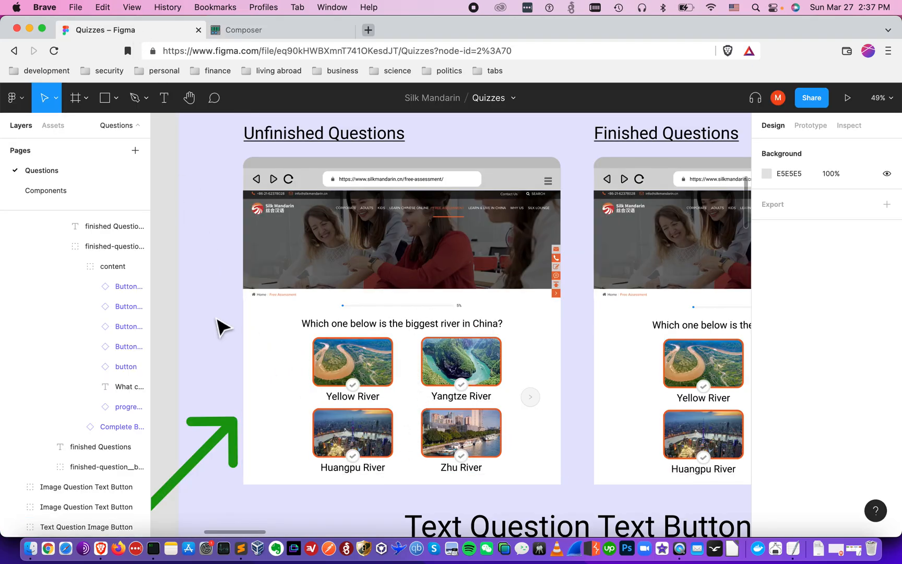
Return to composing the quiz and clear the Zhu River URL selection in the notes
left_click(273, 34)
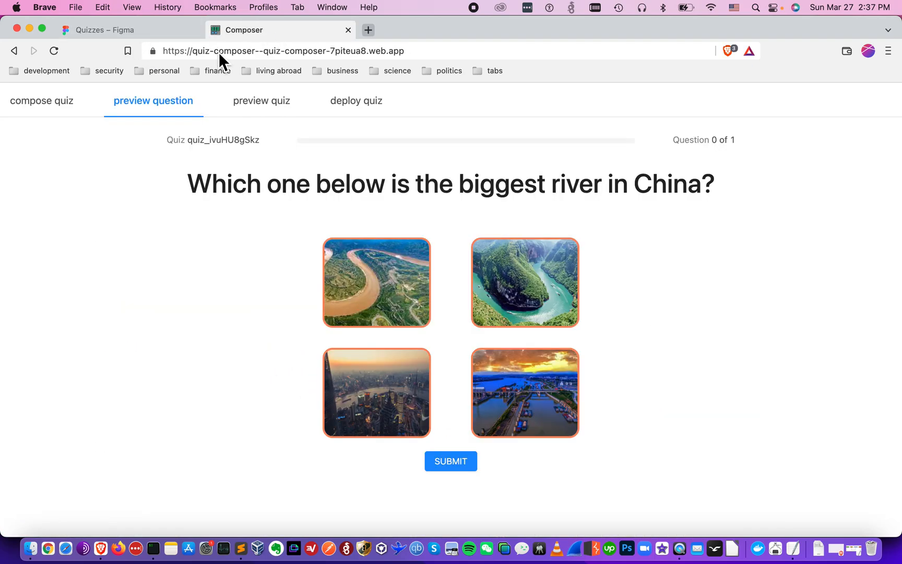
left_click(77, 116)
key("super+Tab")
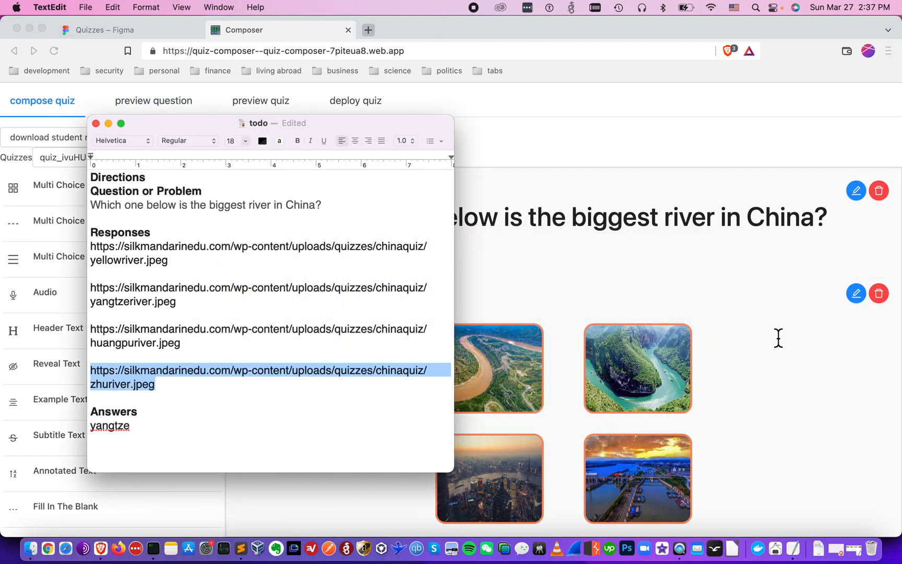
left_click(147, 416)
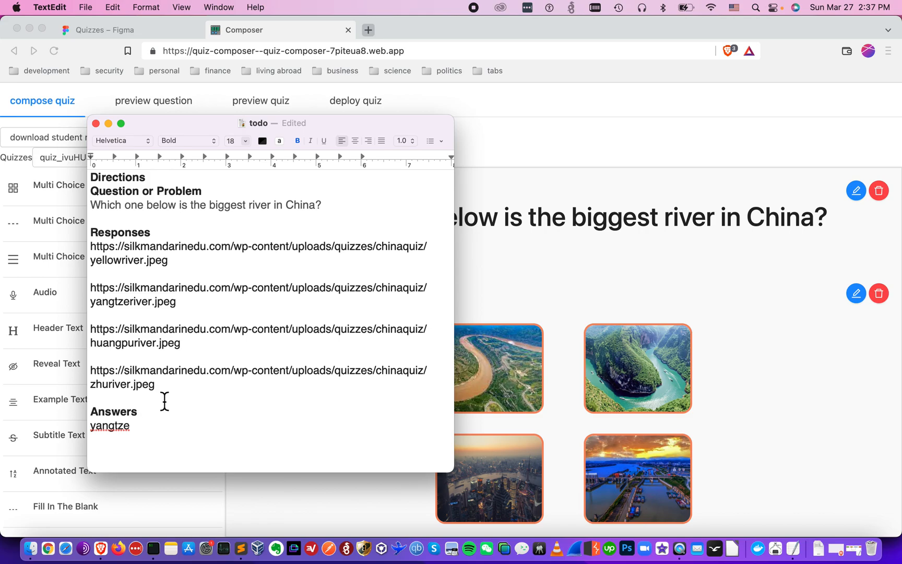
left_click(720, 251)
Save the grid with yangtzeriver as the correct answer, preview it, and compare with Figma
left_click(859, 297)
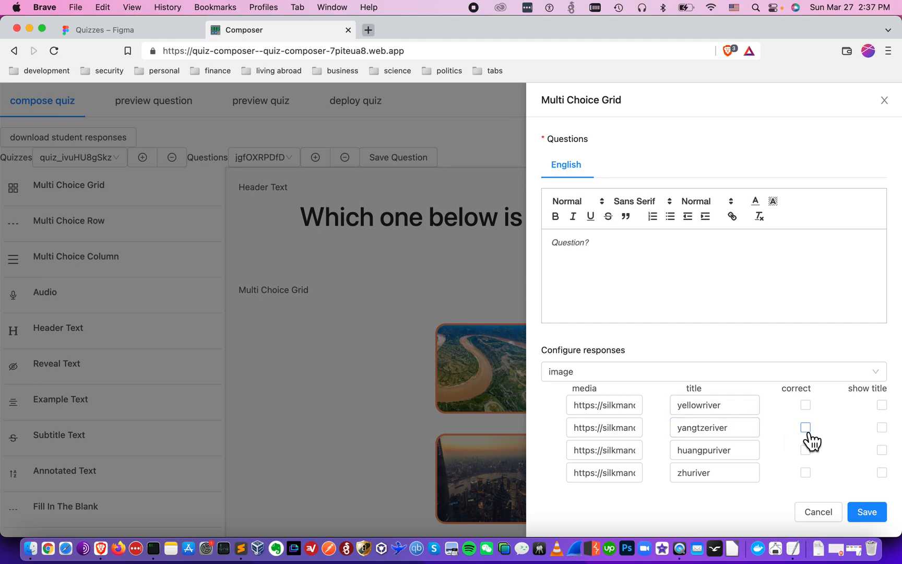
left_click(879, 515)
left_click(174, 116)
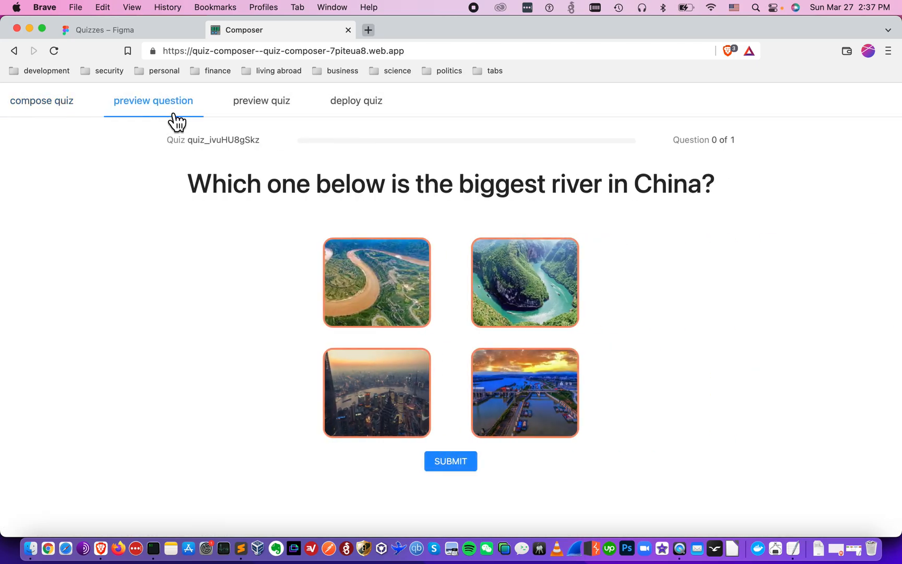
left_click(159, 33)
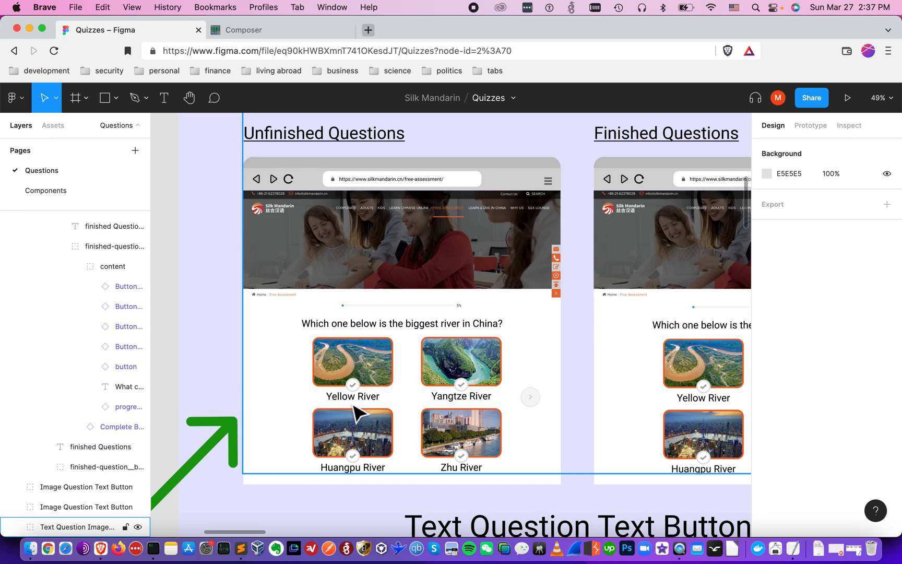
left_click(261, 50)
left_click(277, 29)
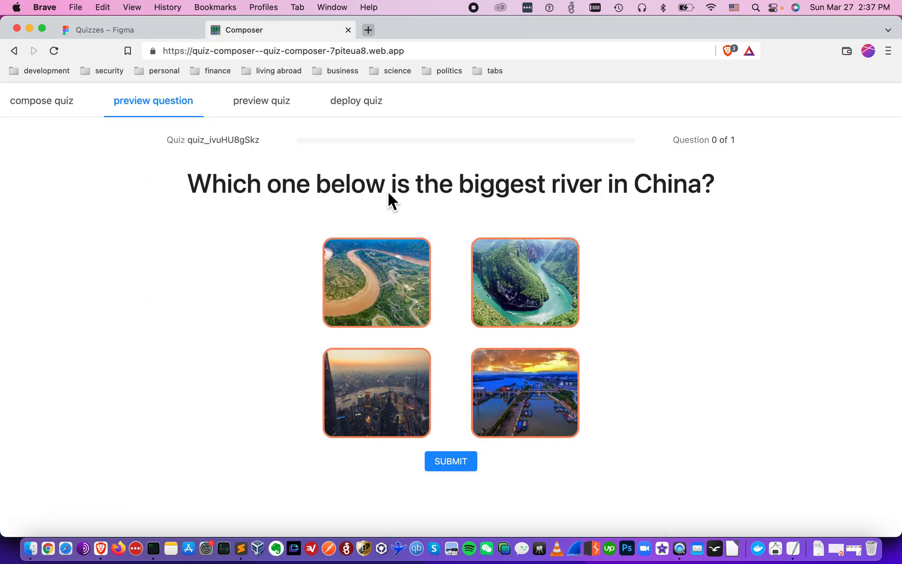
left_click(49, 100)
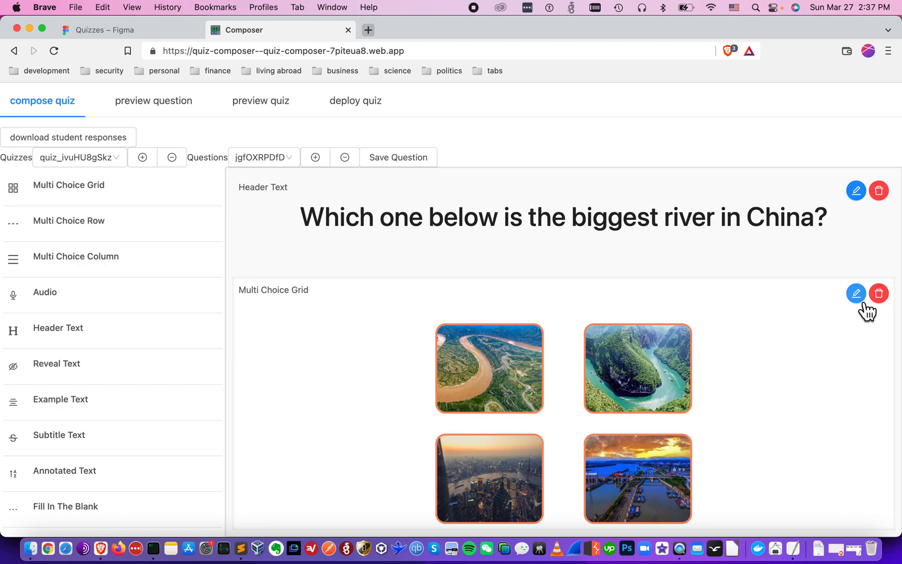
Turn on titles for the yellowriver, yangtzeriver, huangpuriver and zhuriver images and save the grid
left_click(860, 301)
scroll(771, 399, "down", 2)
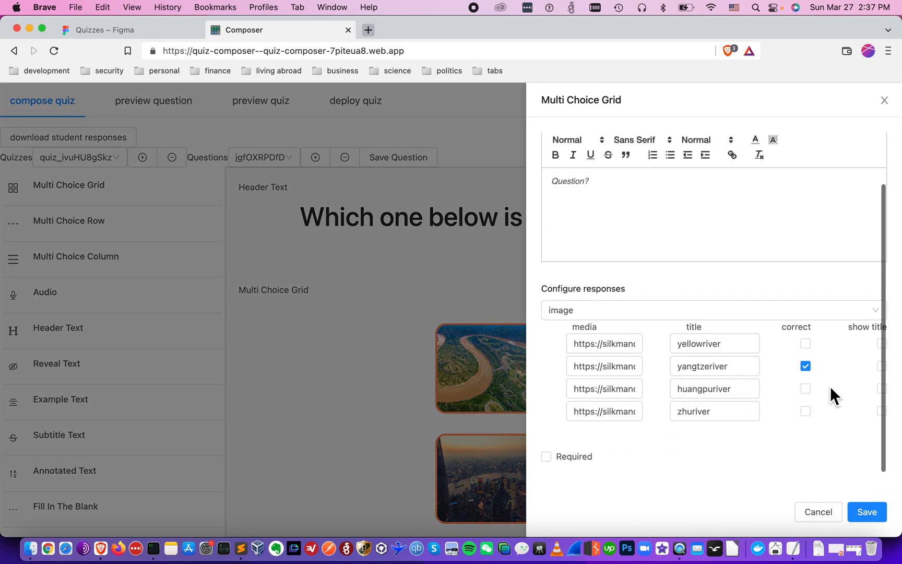
left_click(881, 343)
left_click(881, 365)
left_click(881, 389)
left_click(881, 410)
left_click(874, 516)
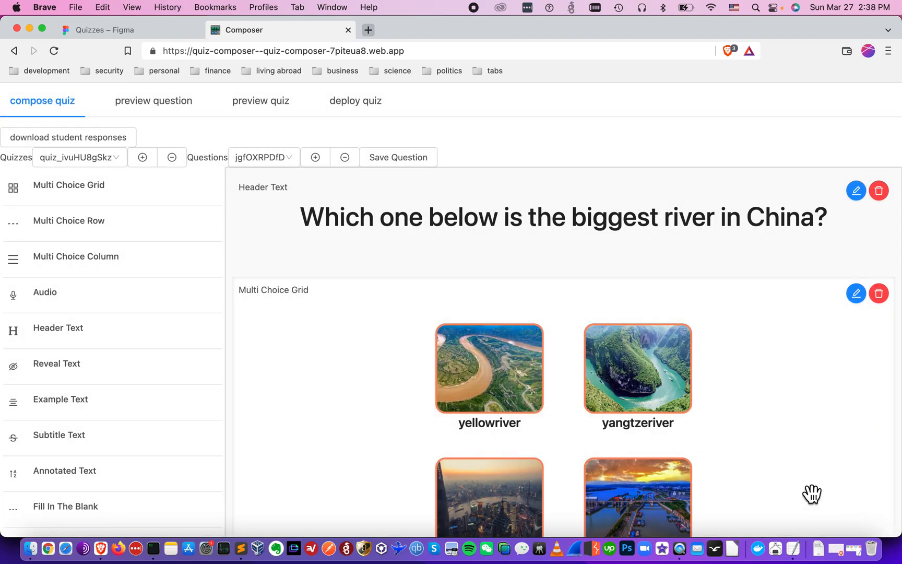
Reopen and re-save the image grid settings, then preview the question
scroll(815, 495, "down", 5)
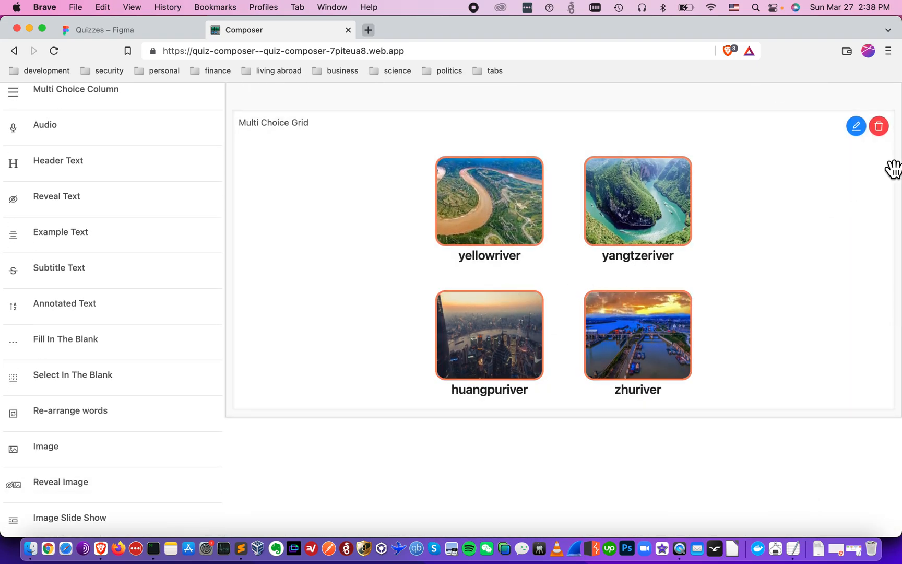
left_click(856, 125)
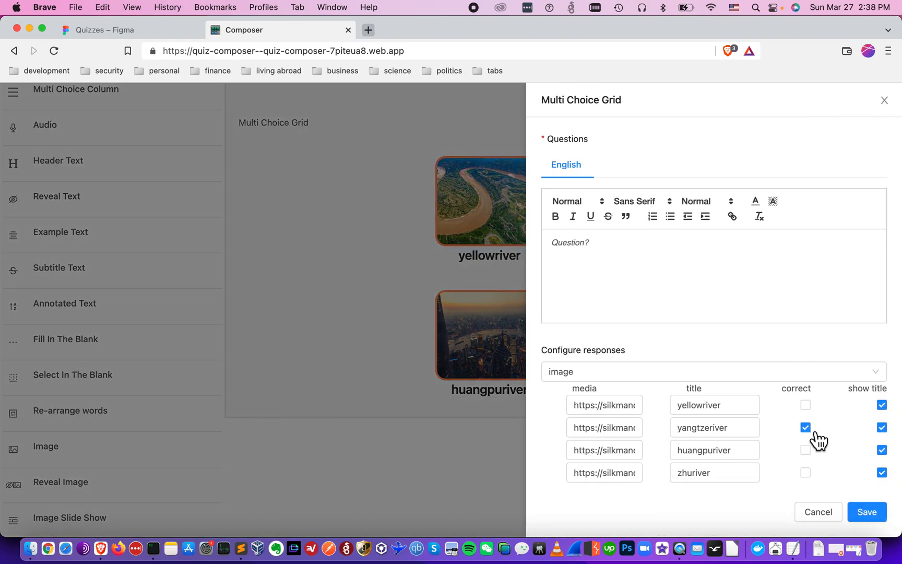
left_click(862, 512)
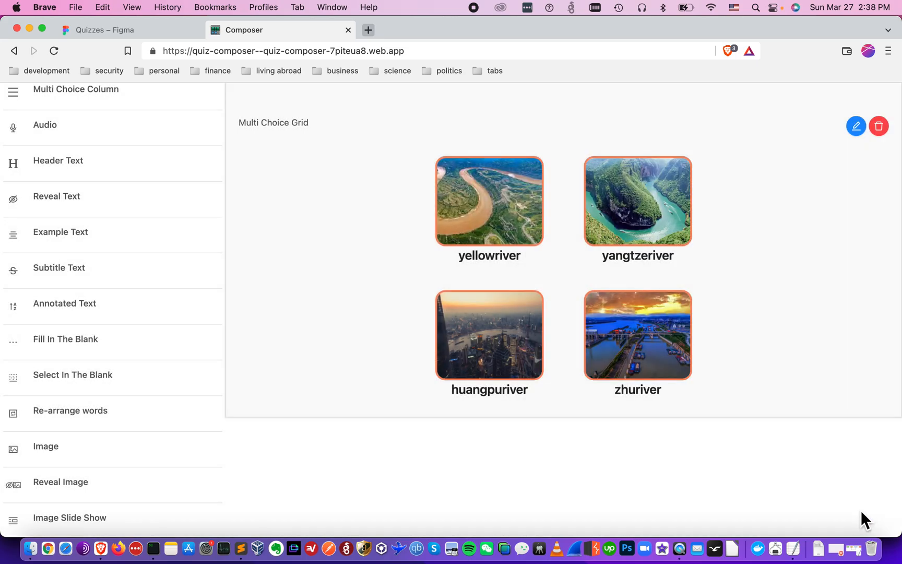
scroll(654, 434, "up", 5)
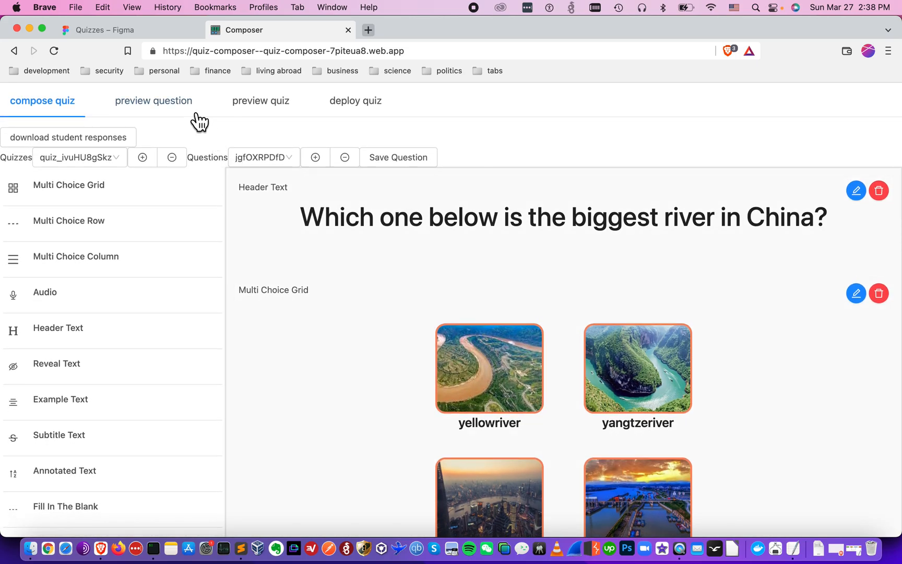
left_click(197, 115)
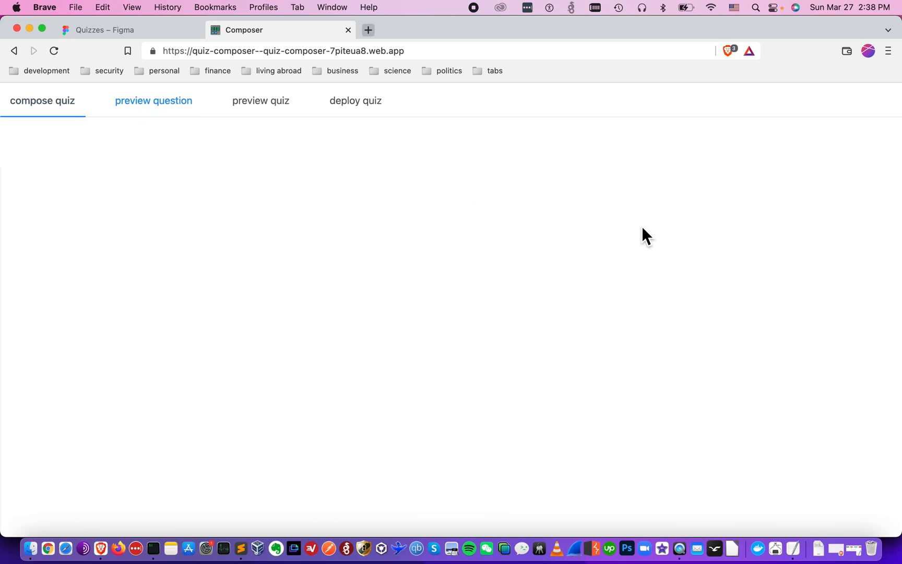
In the image grid settings, retitle the first two images Yellow River and Yangtze River
left_click(856, 295)
left_click(679, 405)
type("Yellowriver")
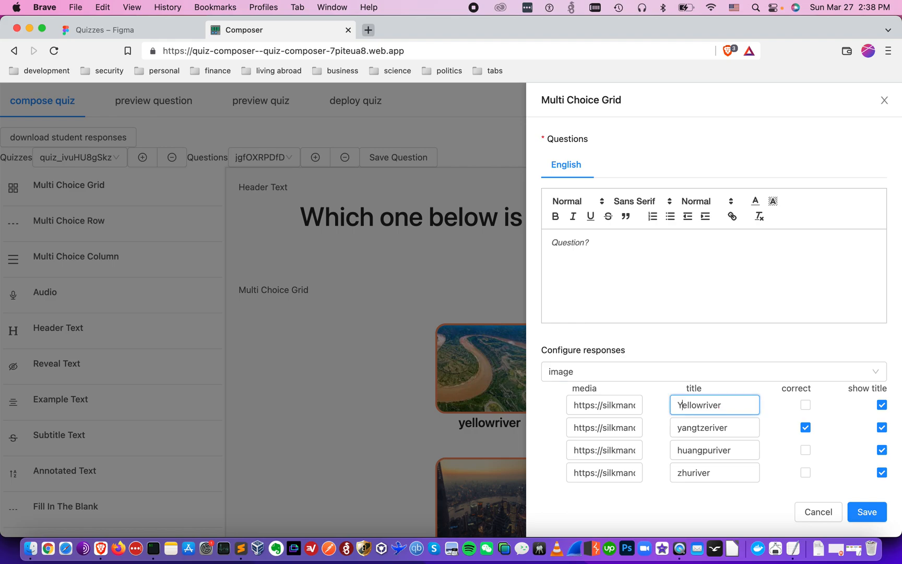
key("shift+Right")
type("R")
left_click(688, 438)
key("Left")
key("Left")
key("shift+Right")
type("Y")
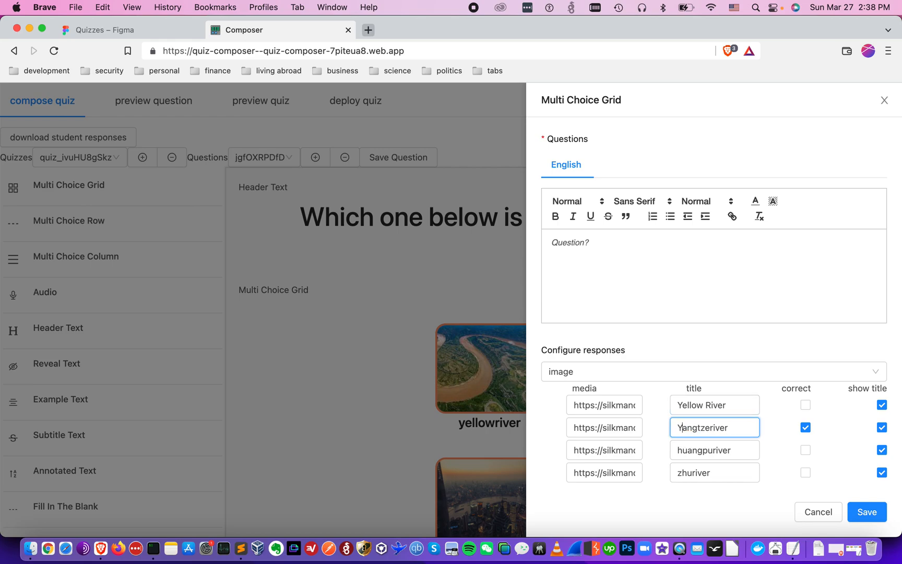
key("shift+Right")
type("R")
Retitle the last two images Huangpu River and Zhu River, save, and preview the question
left_click(675, 451)
key("shift+Right")
type("H")
key("Right")
key("Right")
key("Right")
key("Right")
key("Right")
key("shift+Right")
type("R")
left_click(680, 474)
key("shift+Right")
type("Z")
key("Right")
key("Right")
key("shift+Right")
type("R")
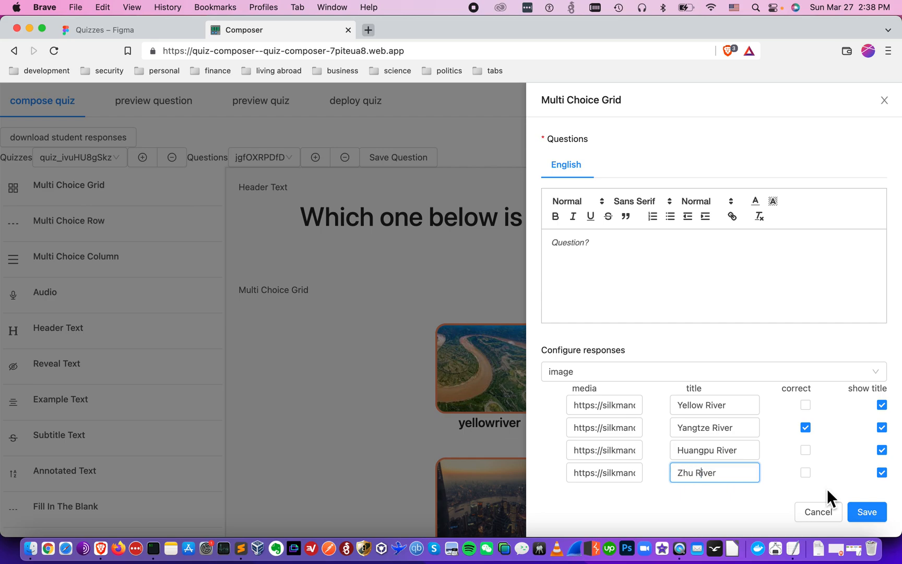
left_click(866, 512)
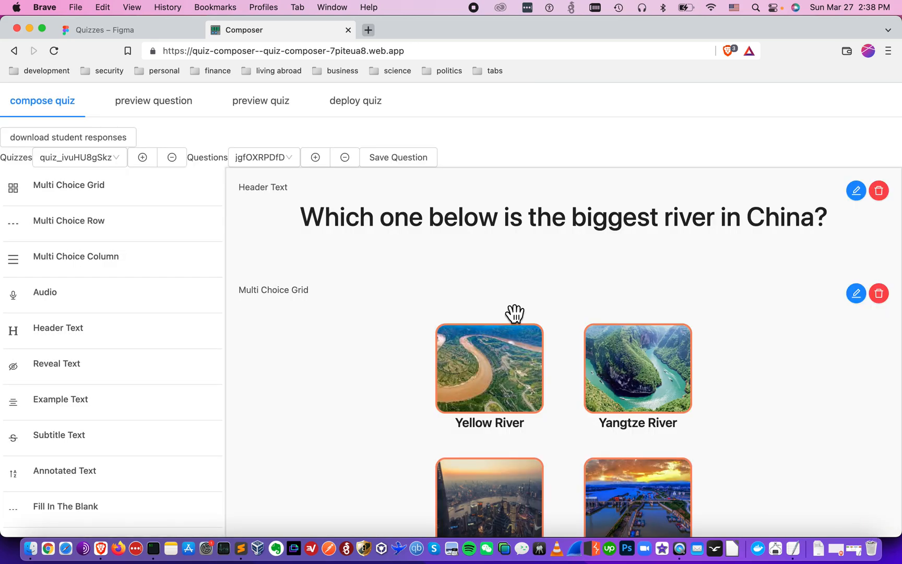
left_click(177, 112)
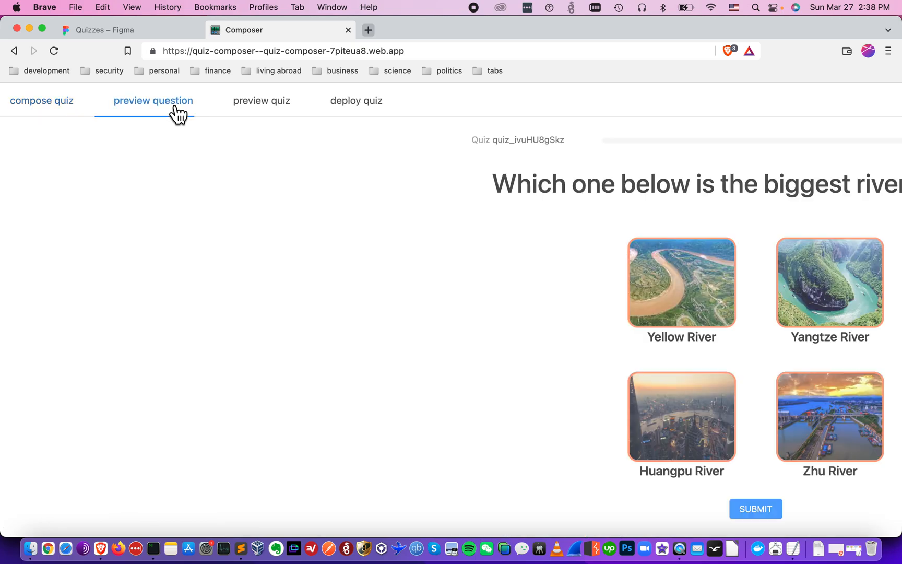
Submit Yellow River as the answer, reload the preview, then submit Yangtze River
left_click(363, 290)
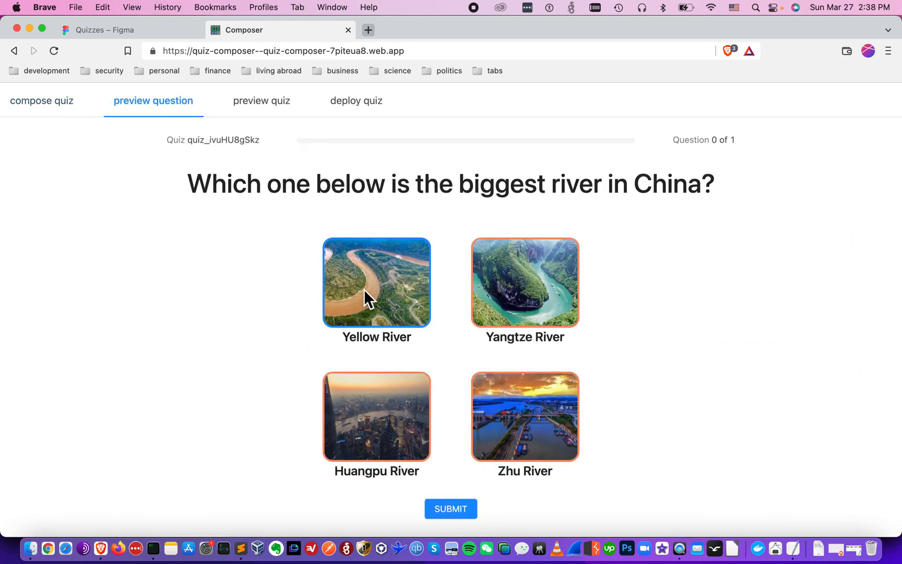
left_click(447, 508)
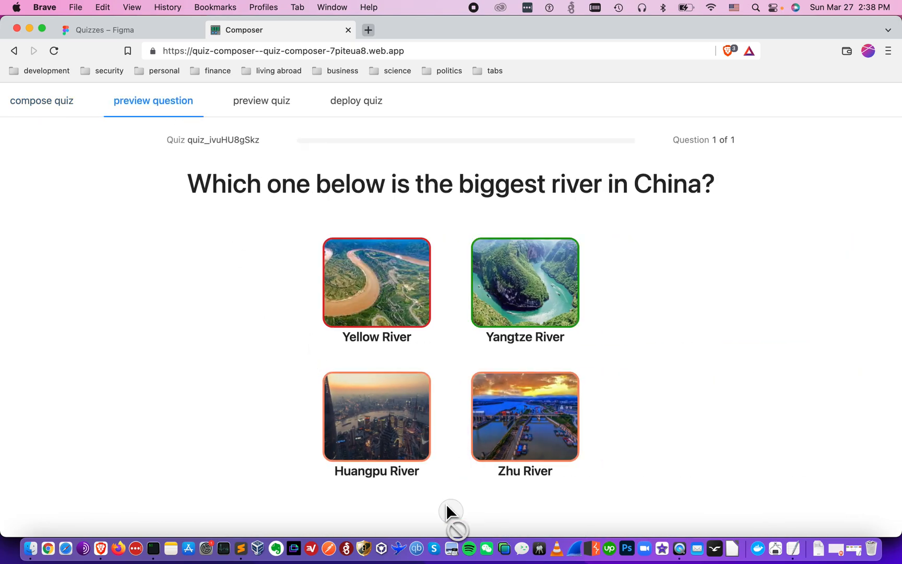
left_click(84, 111)
left_click(160, 105)
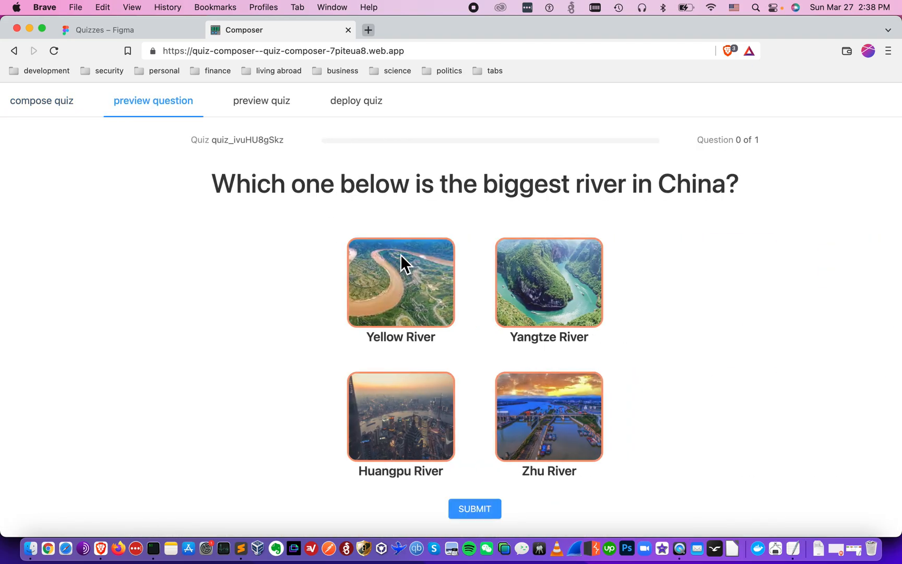
left_click(530, 276)
left_click(461, 507)
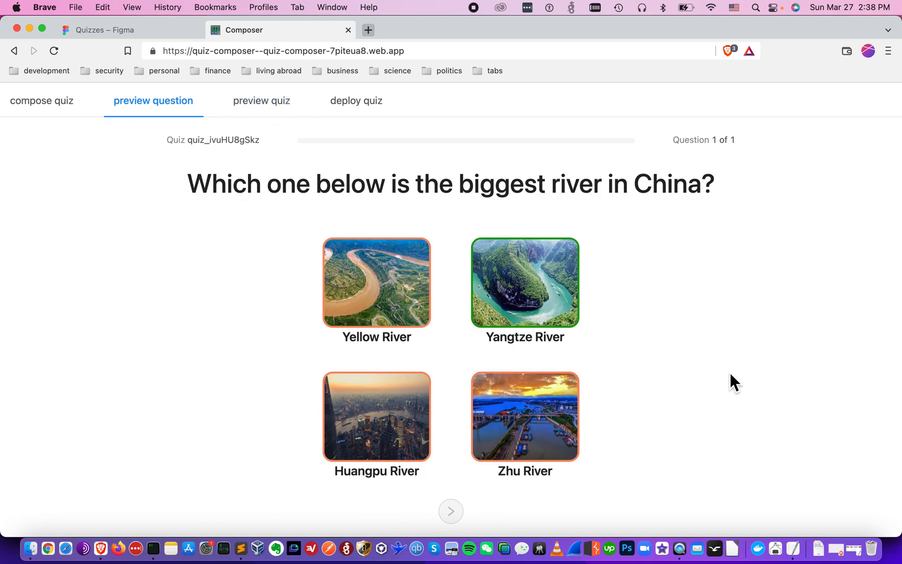
Deselect the PREVIEW step in the workflow notes and open the full quiz preview
left_click(854, 548)
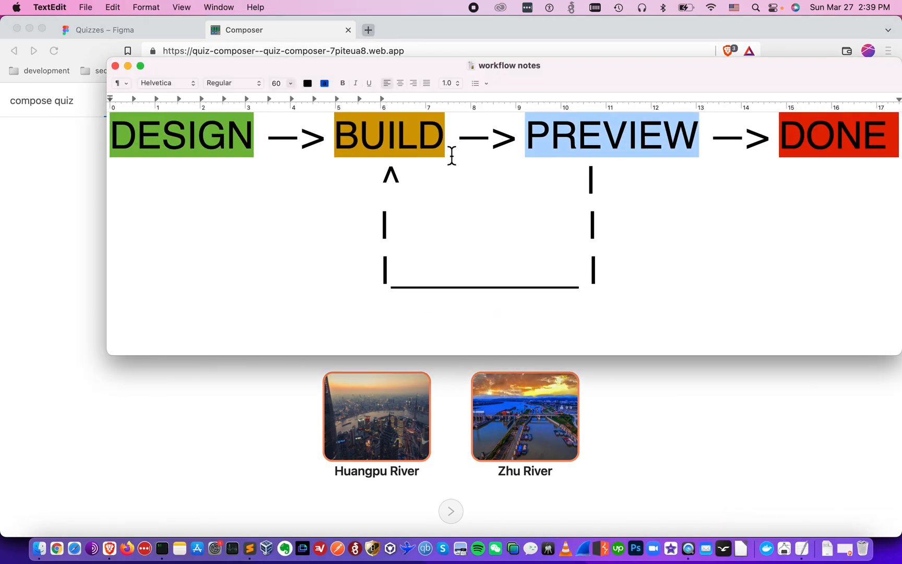
left_click(580, 158)
left_click(730, 499)
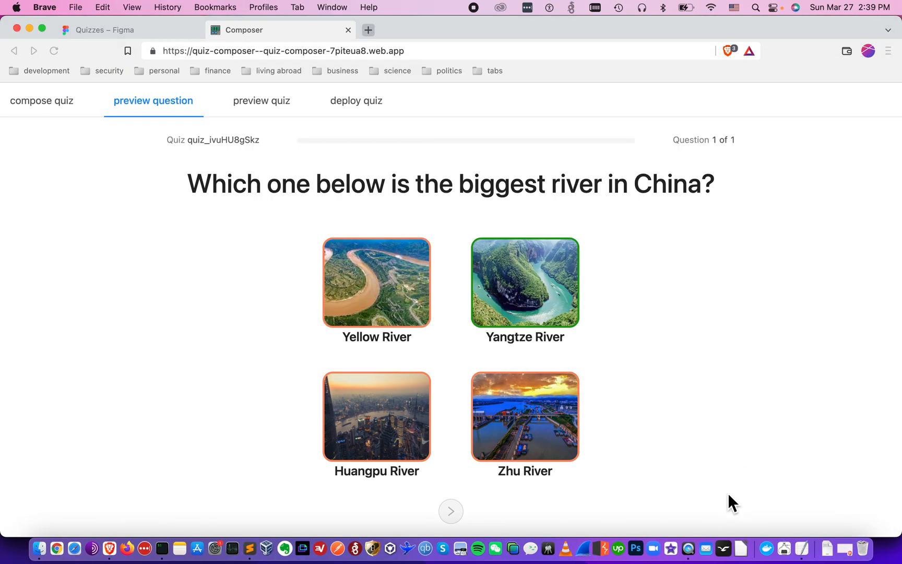
left_click(288, 114)
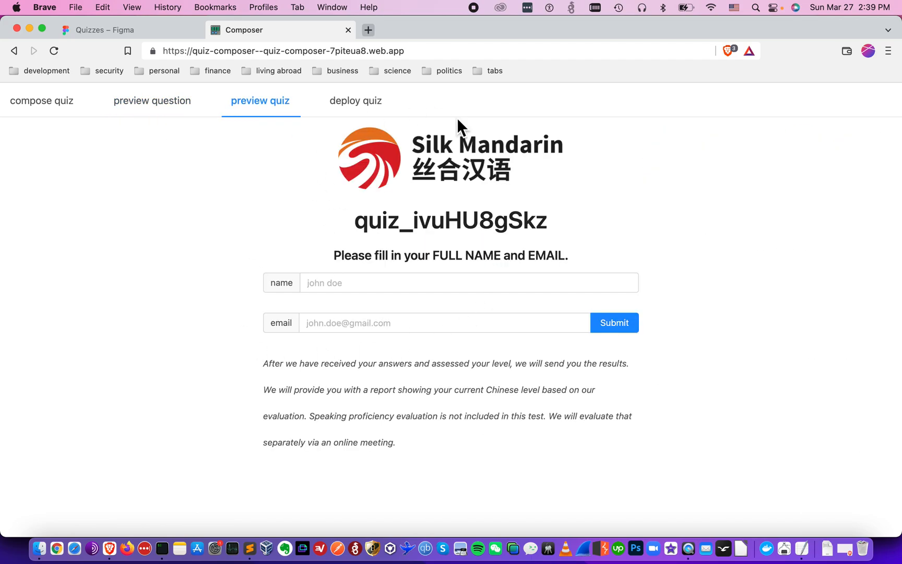
Enter a test student's name and e-mail, start the quiz, and submit Yangtze River
left_click(497, 280)
type("sudent")
key("alt+BackSpace")
type("john doe")
key("Tab")
type("john.doe@schoo.com")
key("BackSpace")
key("BackSpace")
key("BackSpace")
type("ed")
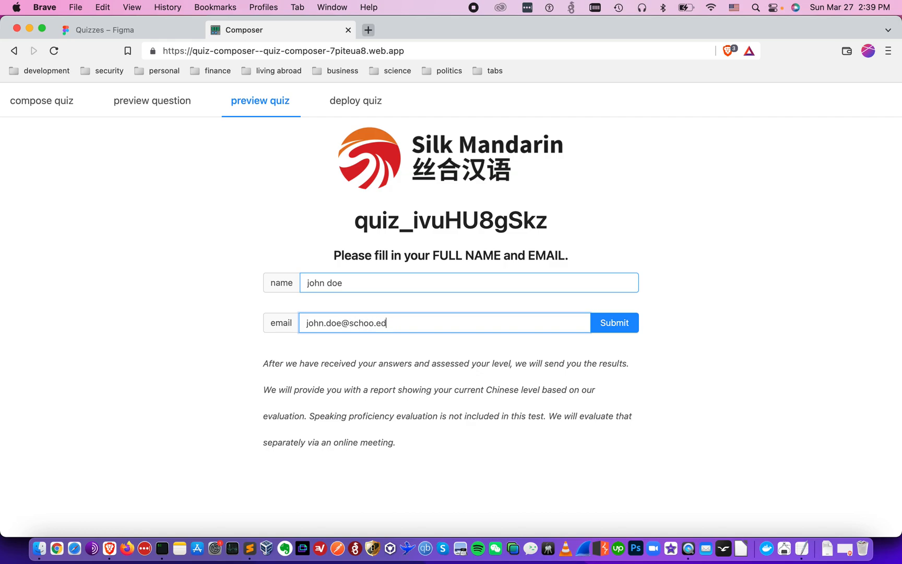
type("u")
key("Return")
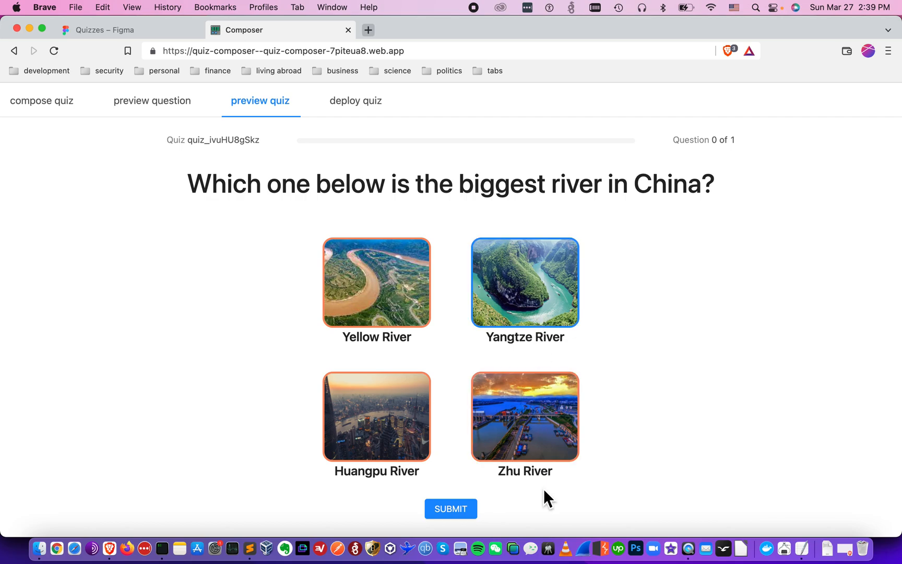
left_click(469, 515)
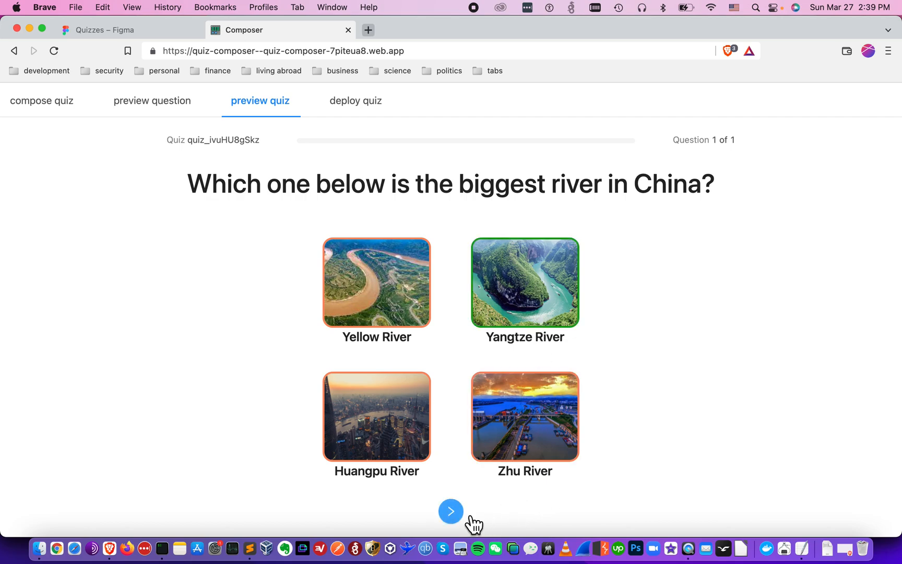